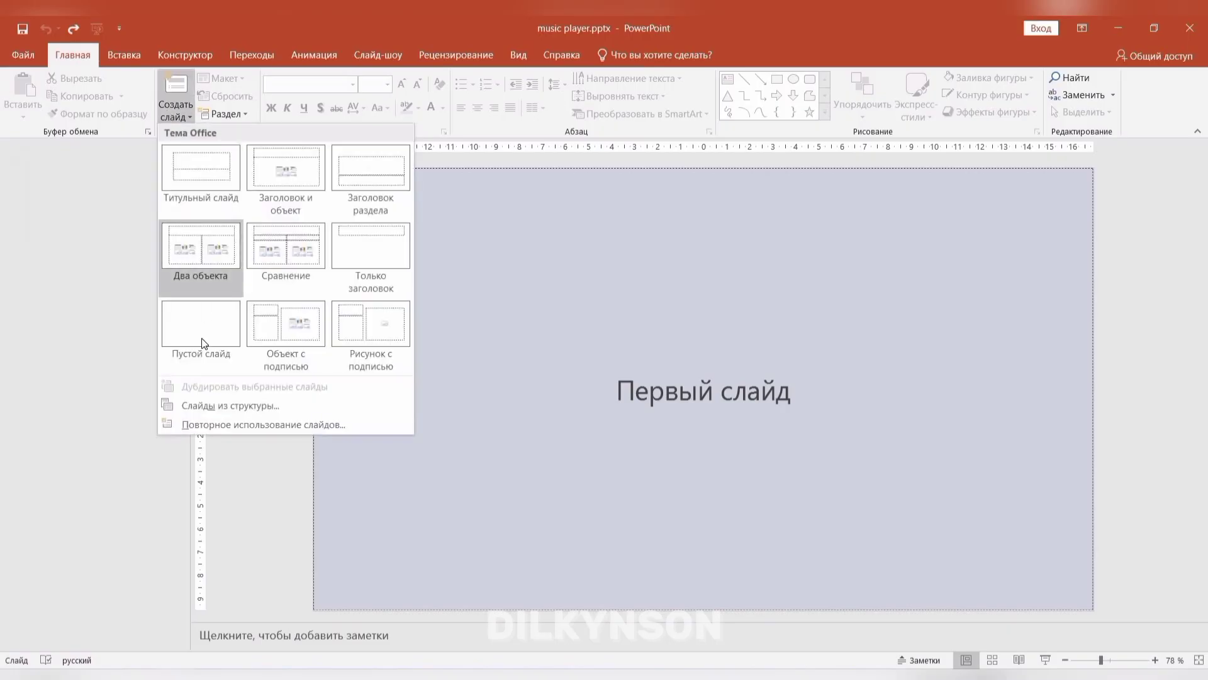
Step: Change the slide layout to Blank
left_click(197, 340)
Step: Paste the portrait photo and crop it to a 16:9 aspect ratio
key("ctrl+v")
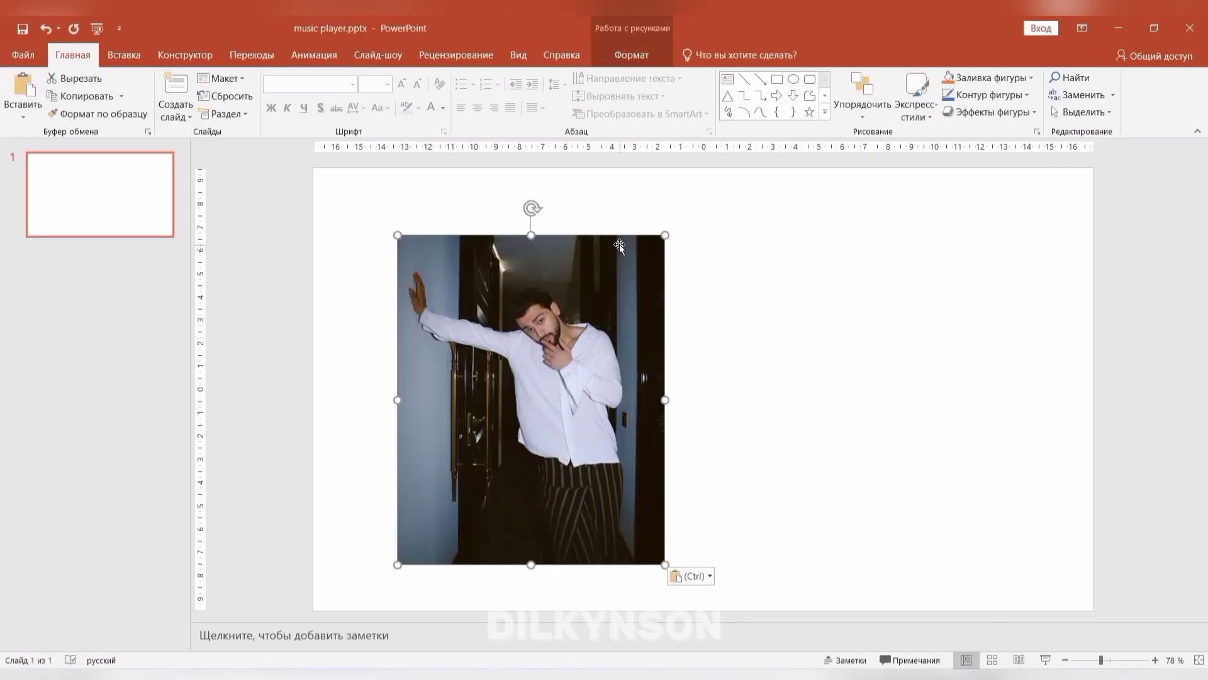
left_click(630, 55)
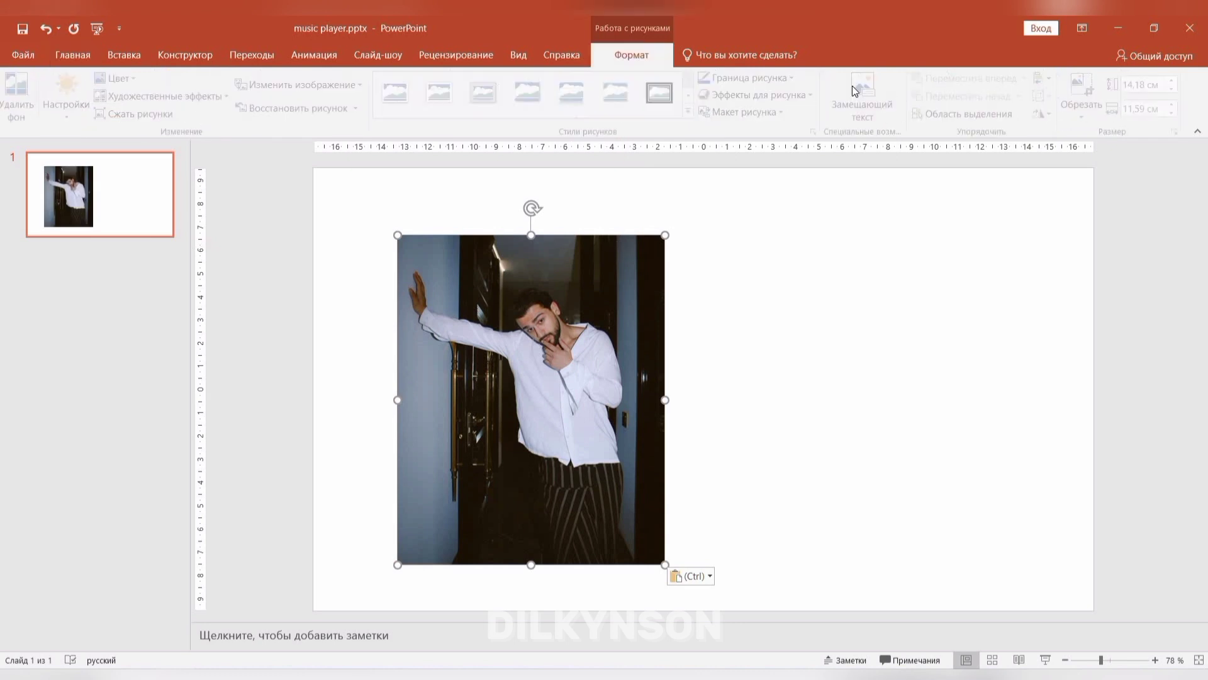
left_click(1087, 112)
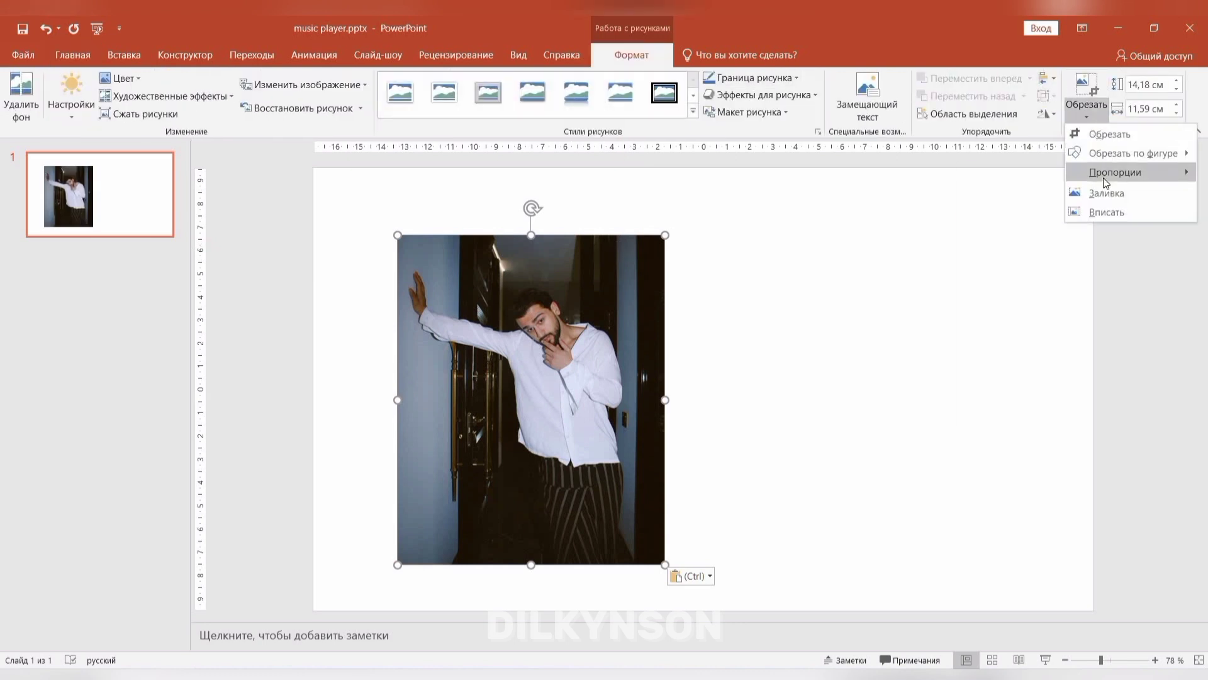
mouse_move(1116, 172)
left_click(1032, 392)
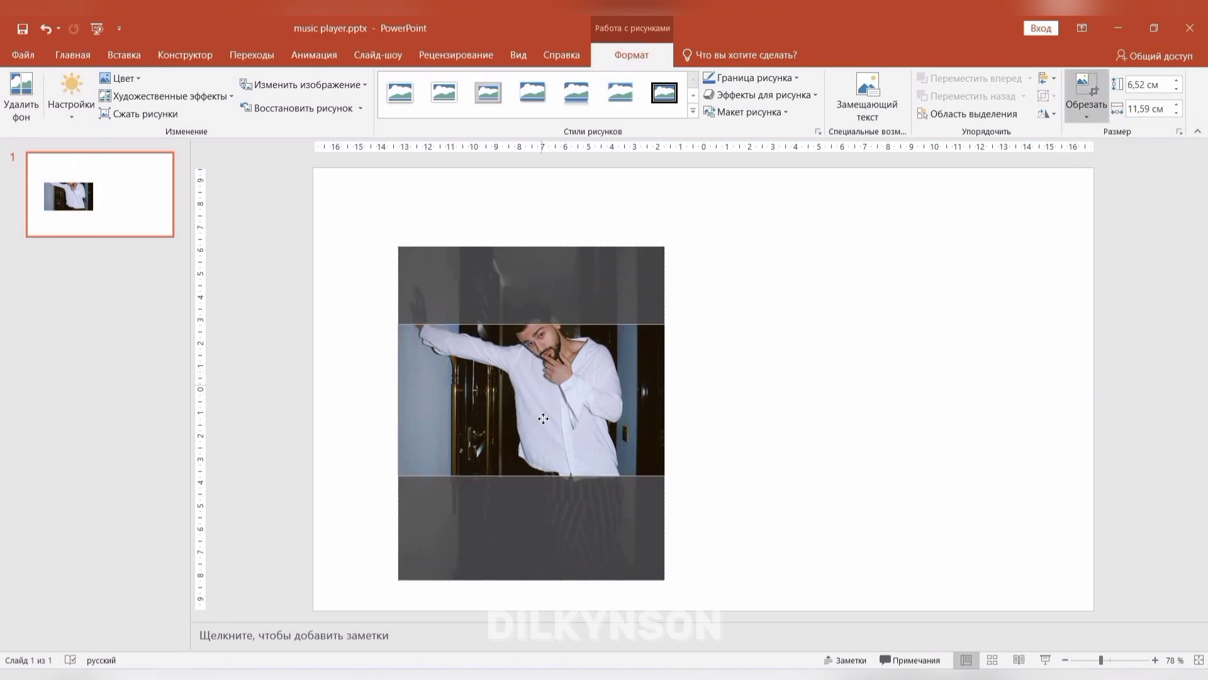
Step: Frame his face within the 16:9 crop, apply it, and open Format Picture
left_click_drag(542, 390, 542, 432)
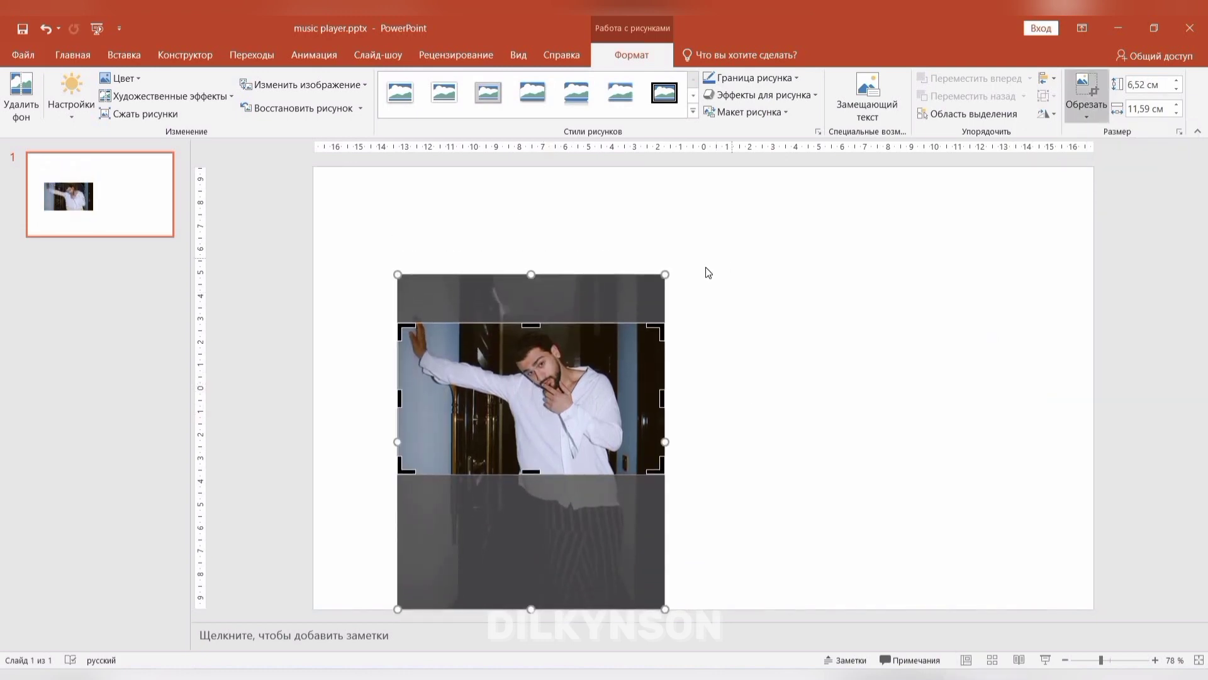
left_click(724, 258)
right_click(530, 342)
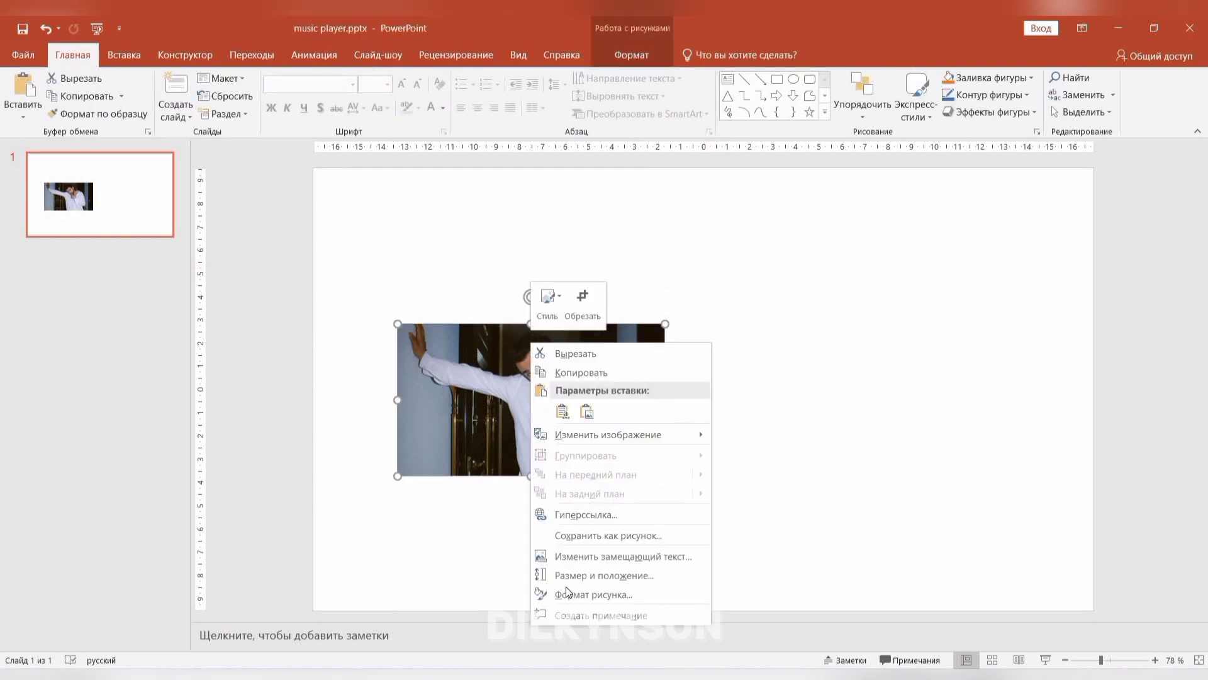
left_click(621, 594)
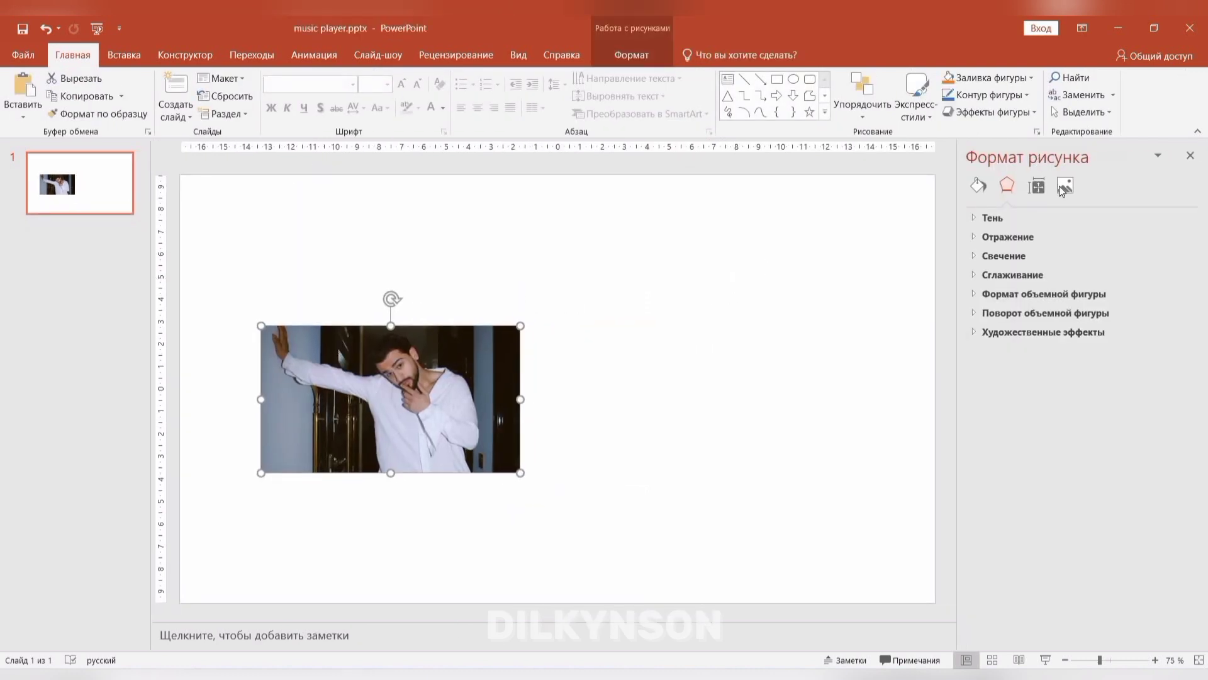
Step: Set the photo's sharpness to -100% and brightness to -80%
left_click(1064, 186)
left_click(1055, 217)
type("-8")
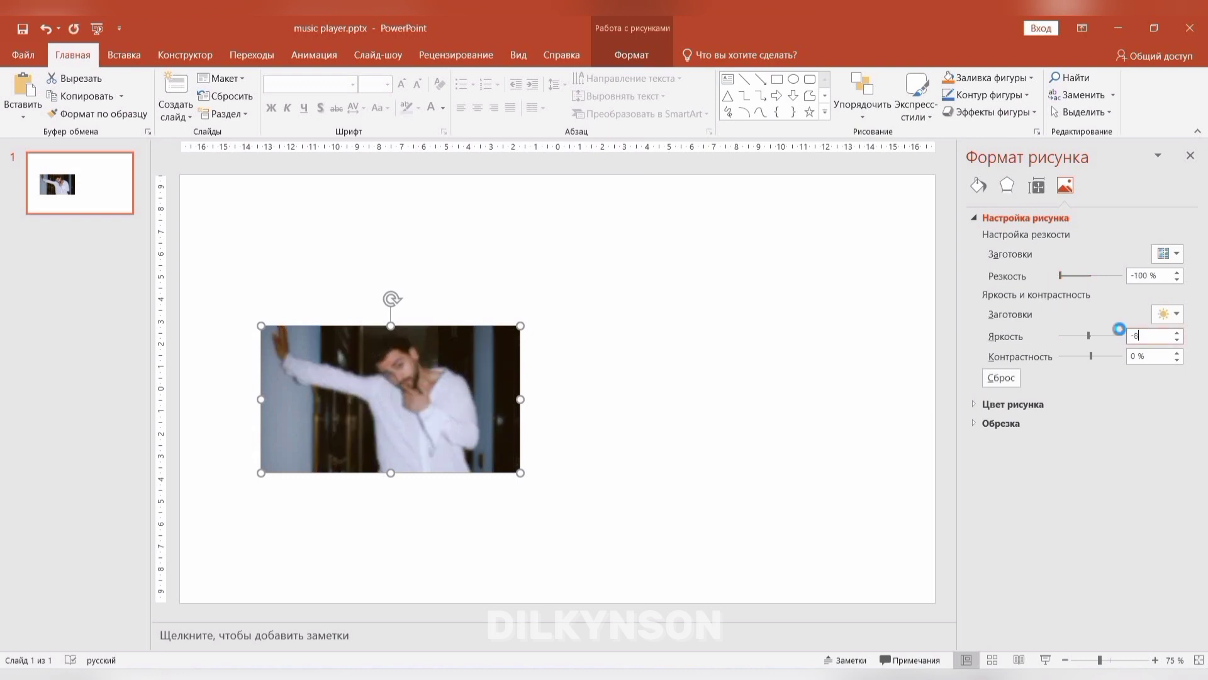
type("0")
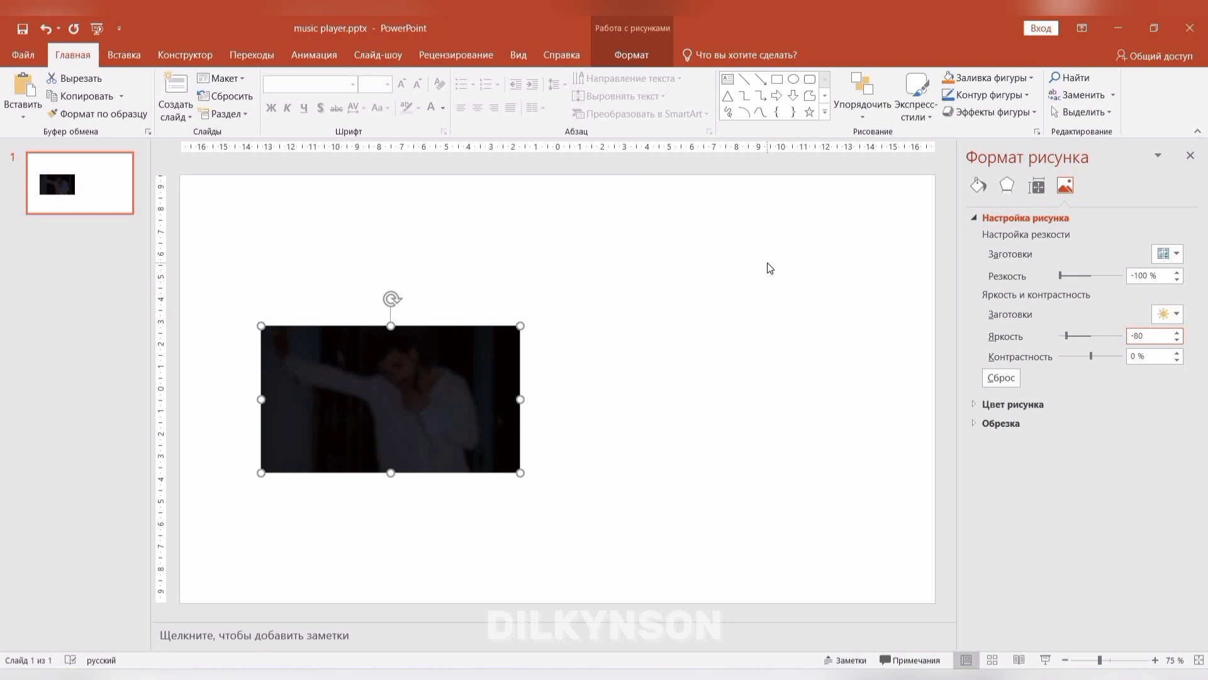
left_click(558, 327)
Step: Copy the blurred, darkened photo and delete it from the slide
left_click(466, 351)
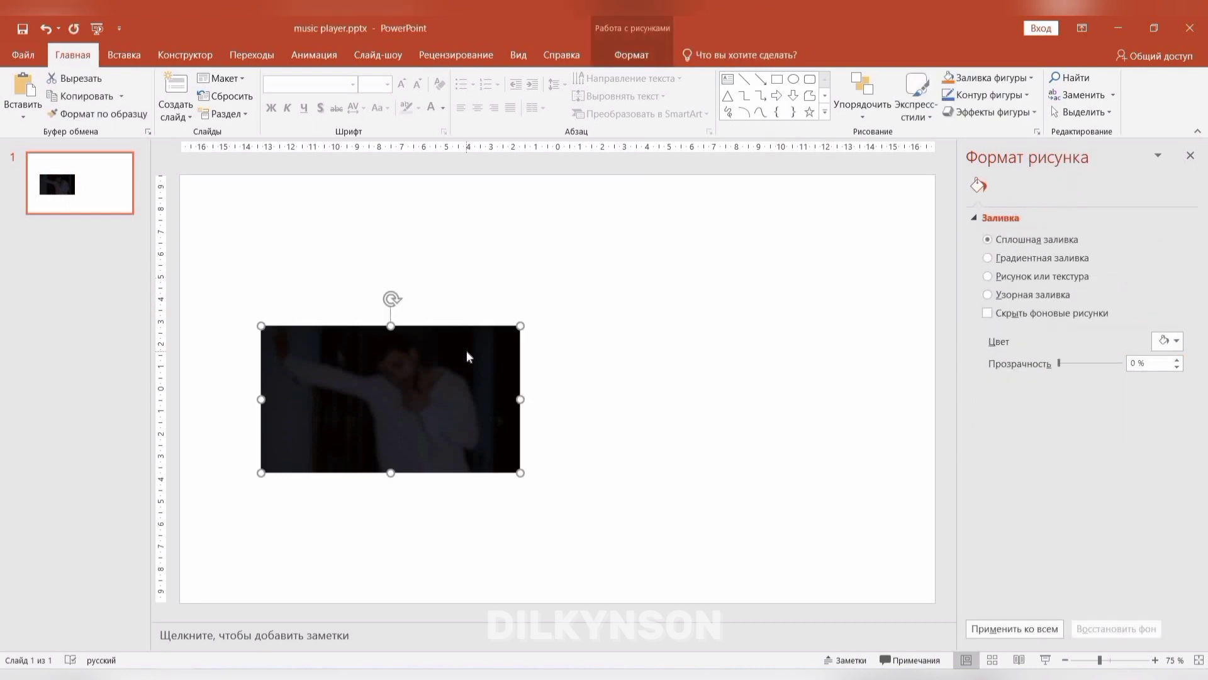
right_click(466, 351)
left_click(495, 382)
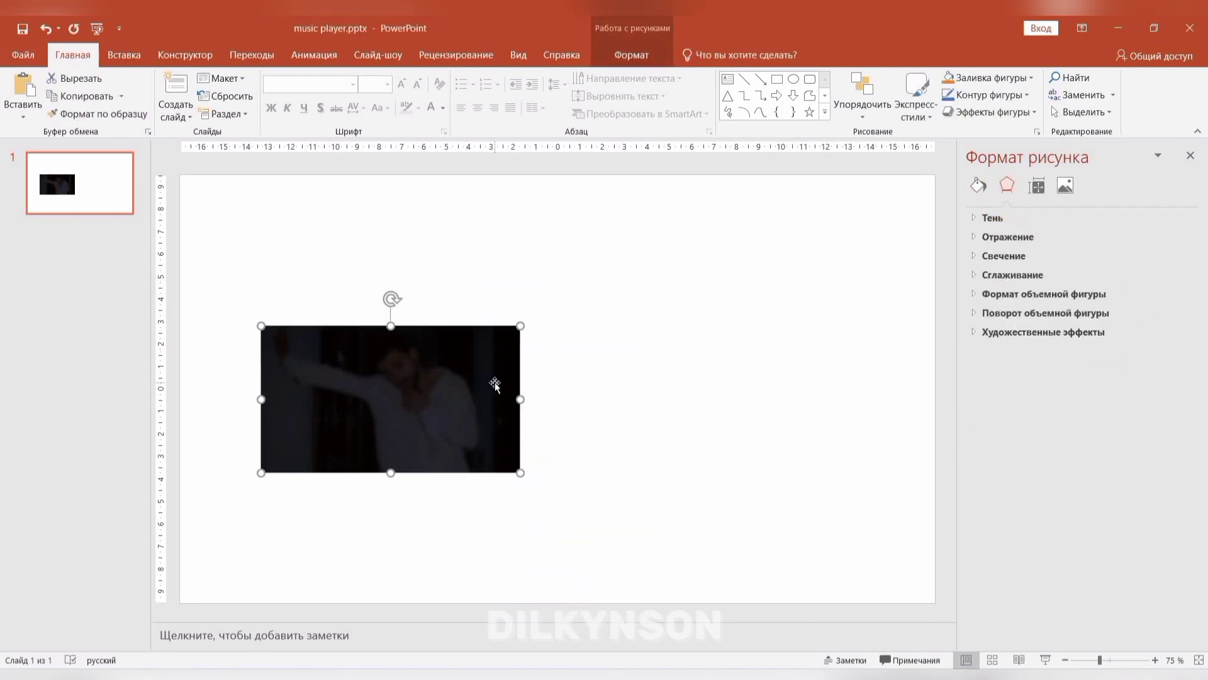
key("Delete")
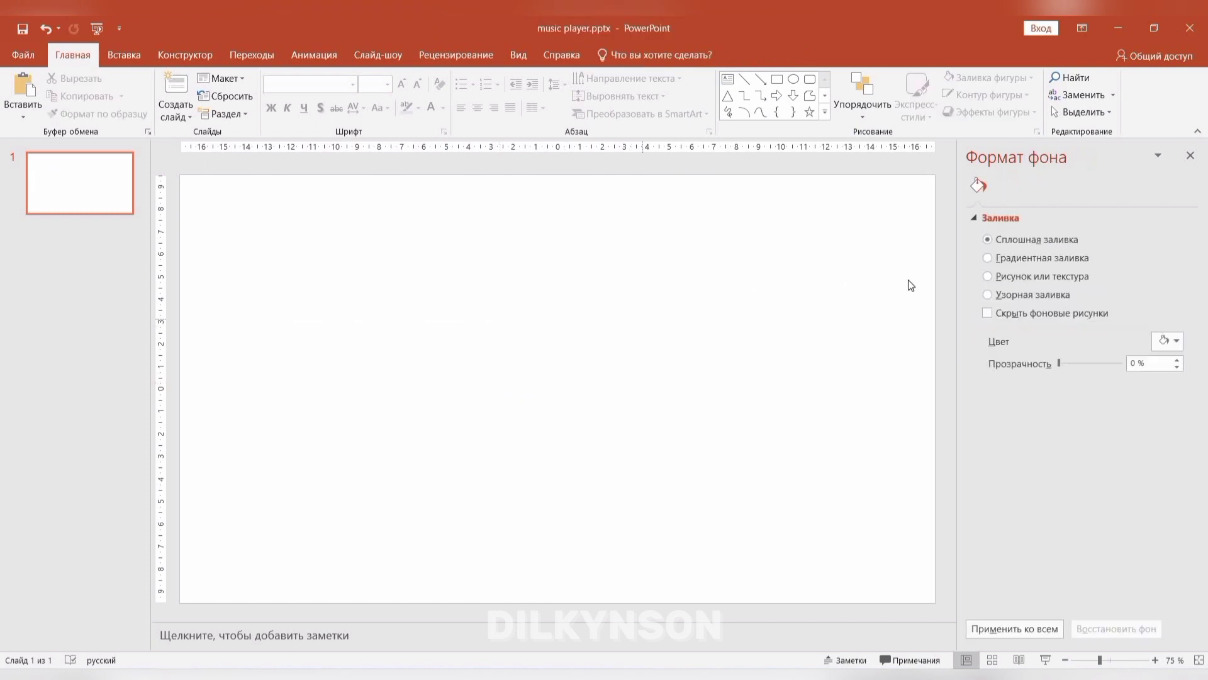
Step: Fill the slide background with the copied blurred photo from the clipboard, then close the pane
left_click(988, 277)
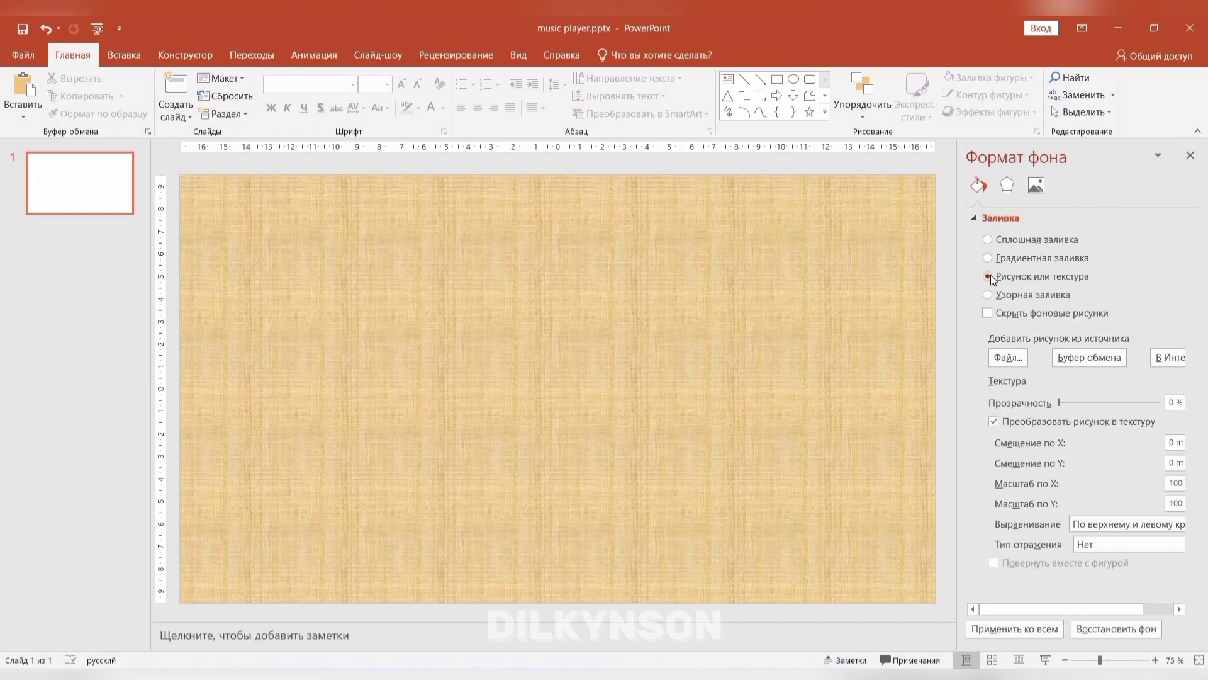
left_click(1075, 358)
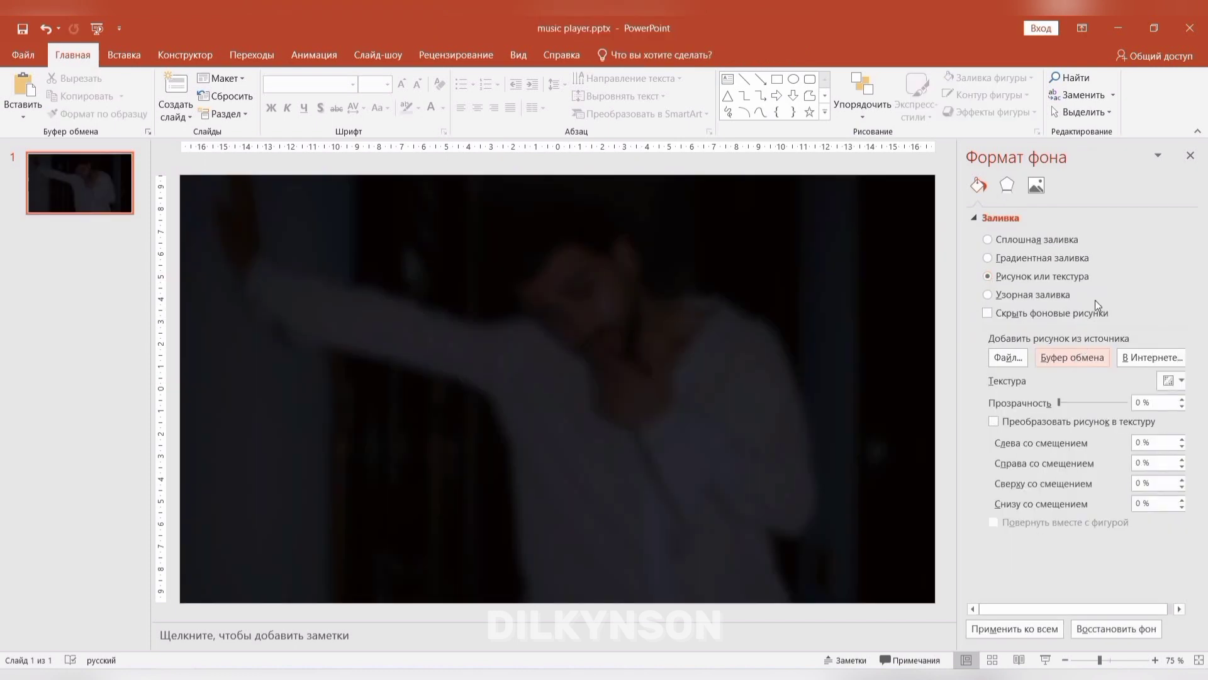
left_click(1190, 156)
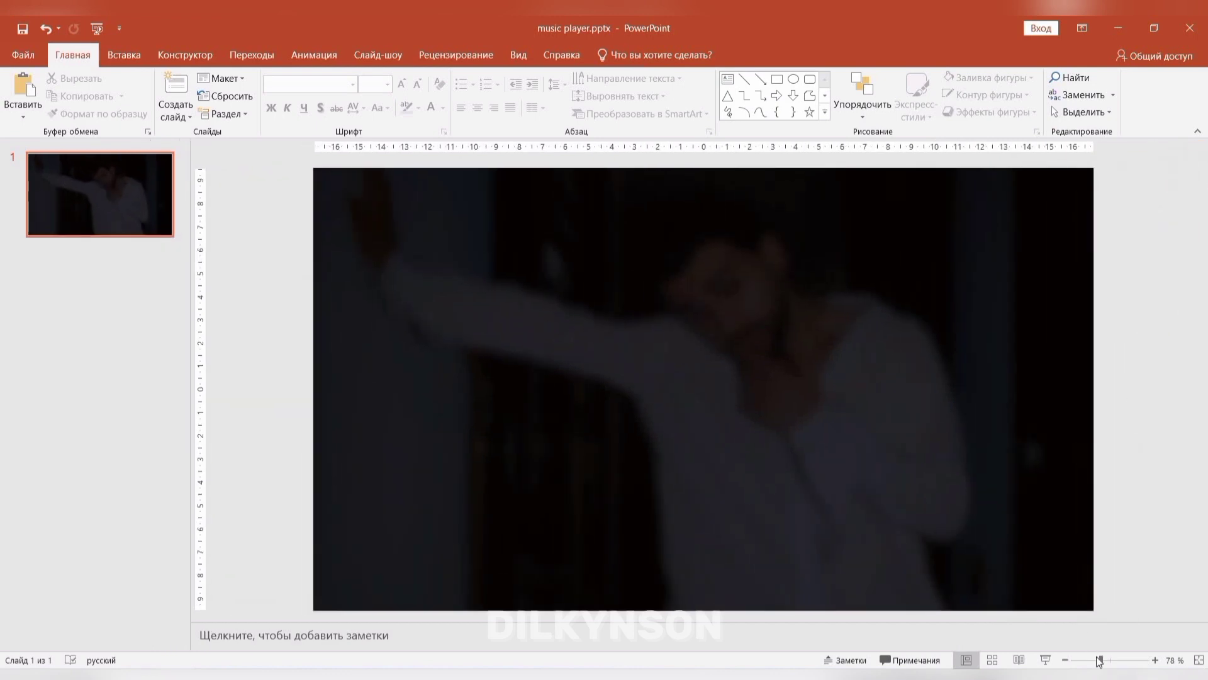
scroll(1127, 375, "down", 1, "ctrl")
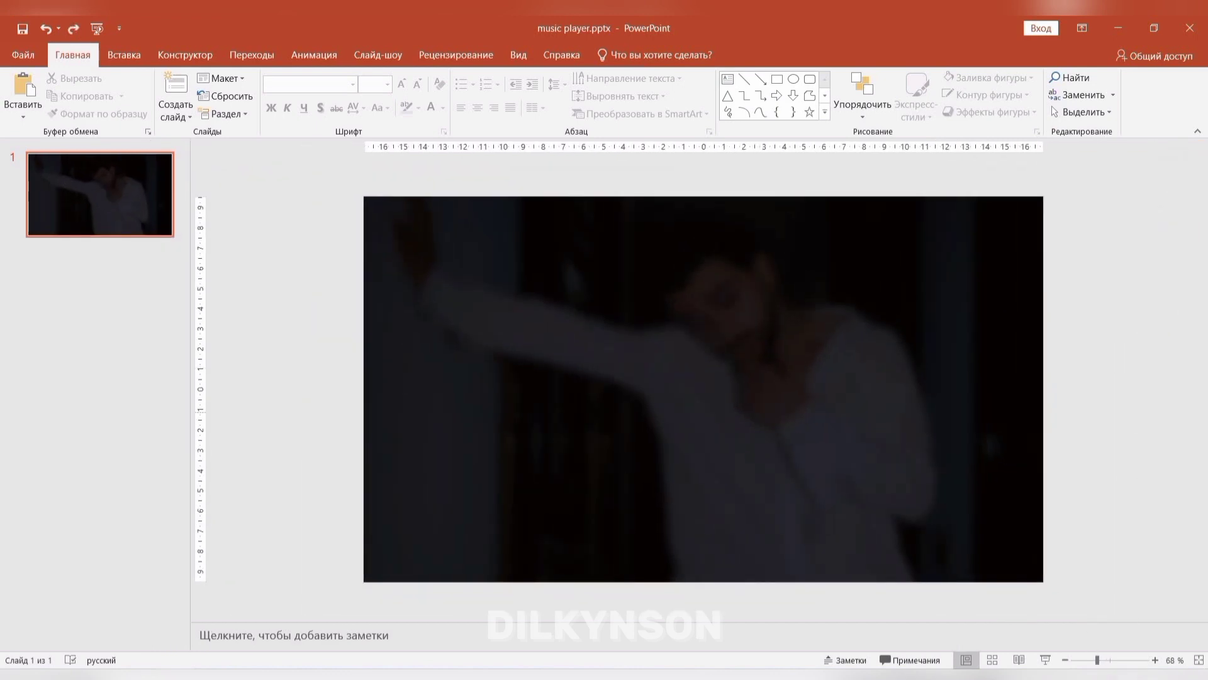
Step: Draw a wide rounded rectangle centred on the slide with reduced corner rounding
left_click(810, 80)
mouse_move(403, 285)
left_mouse_down()
mouse_move(957, 451)
mouse_move(1043, 445)
left_mouse_up()
left_click_drag(744, 329, 732, 345)
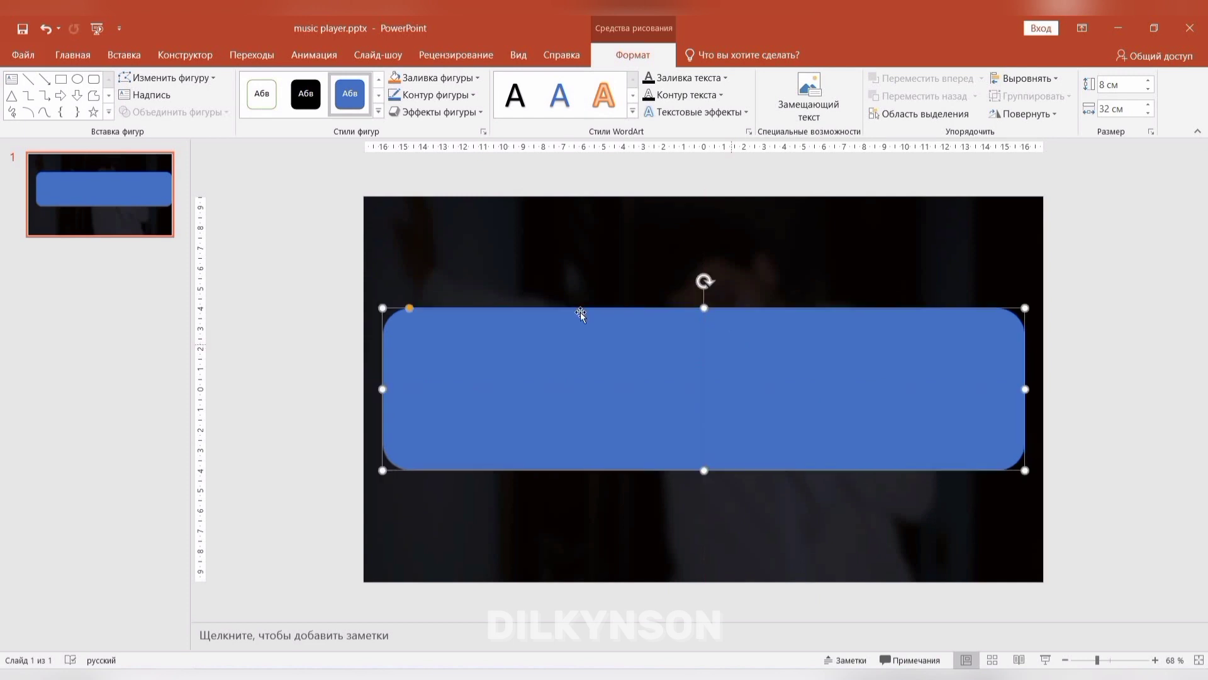
left_click_drag(396, 310, 386, 201)
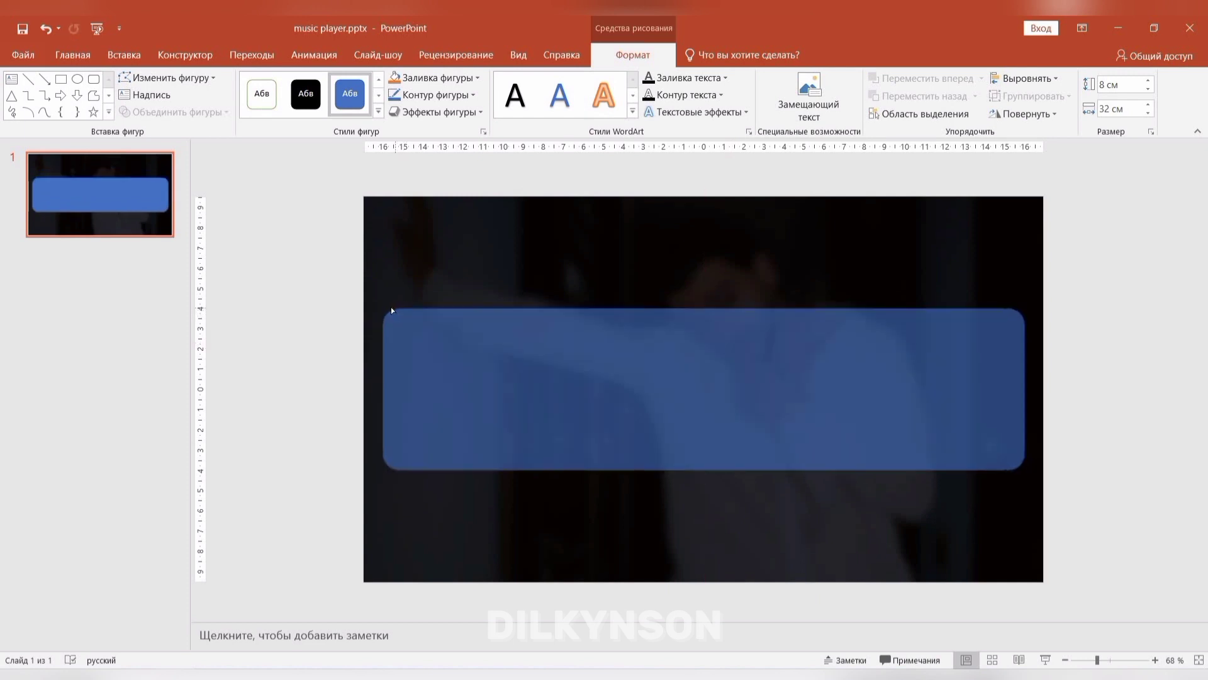
Step: Give the card white fill, no outline and an outer shadow, then paste the portrait again
left_click(409, 96)
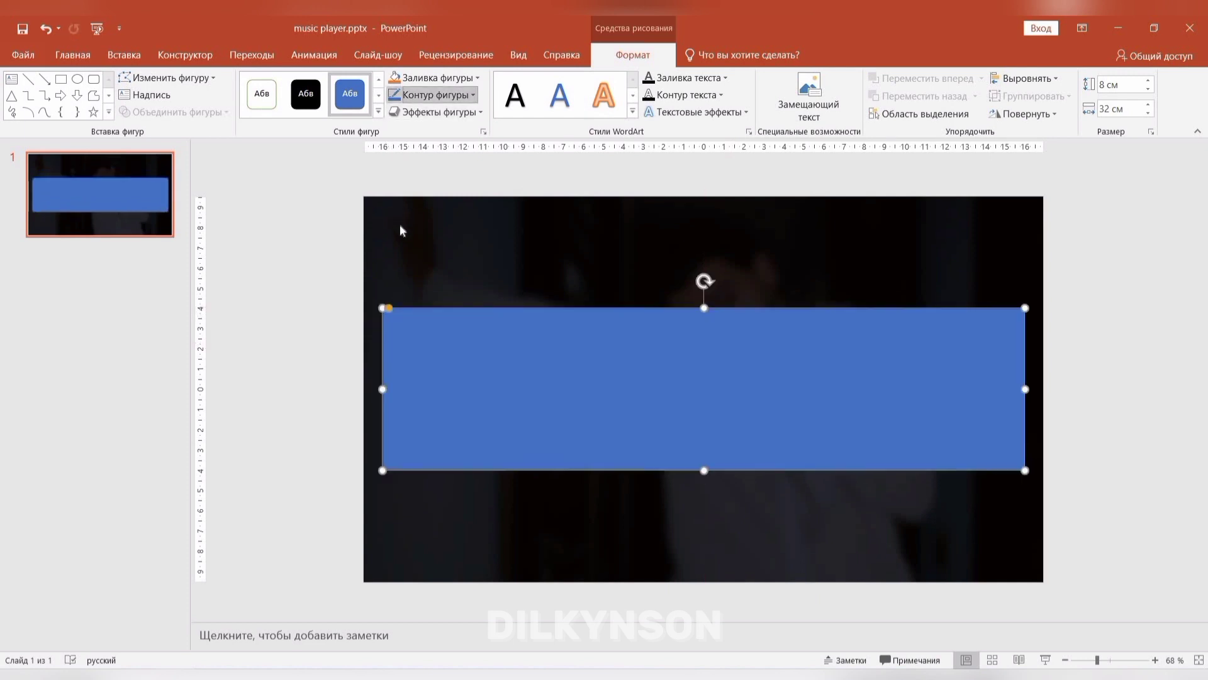
left_click(406, 230)
left_click(411, 80)
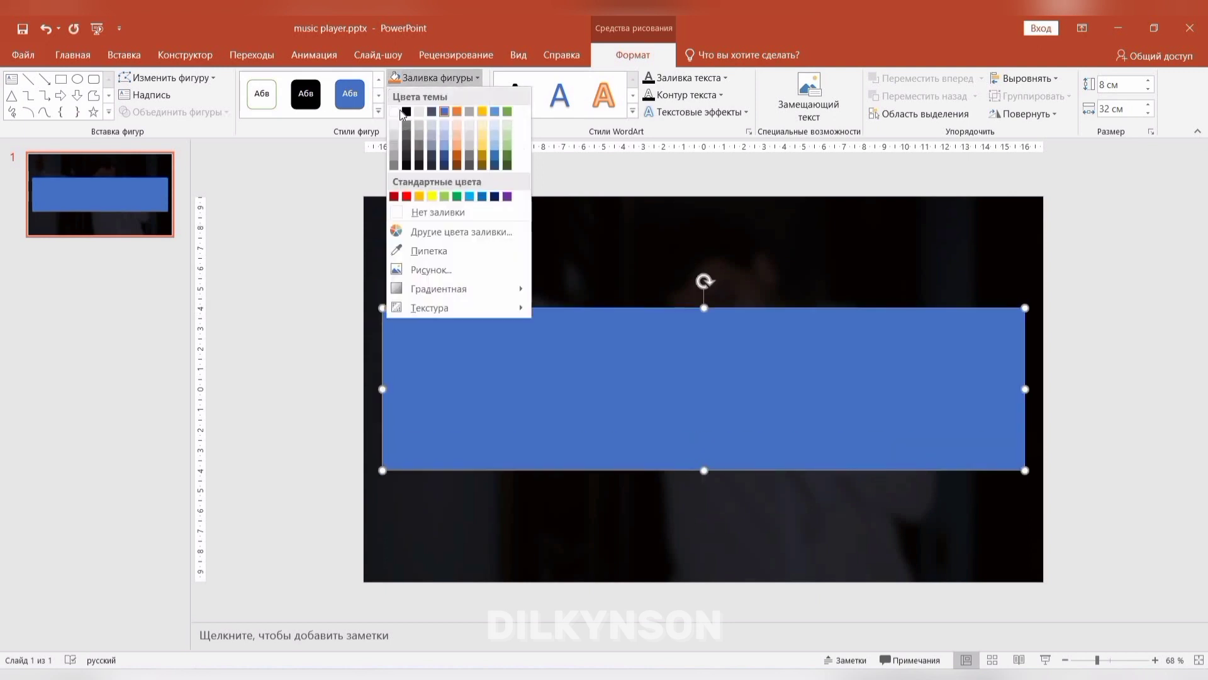
left_click(399, 111)
left_click(406, 111)
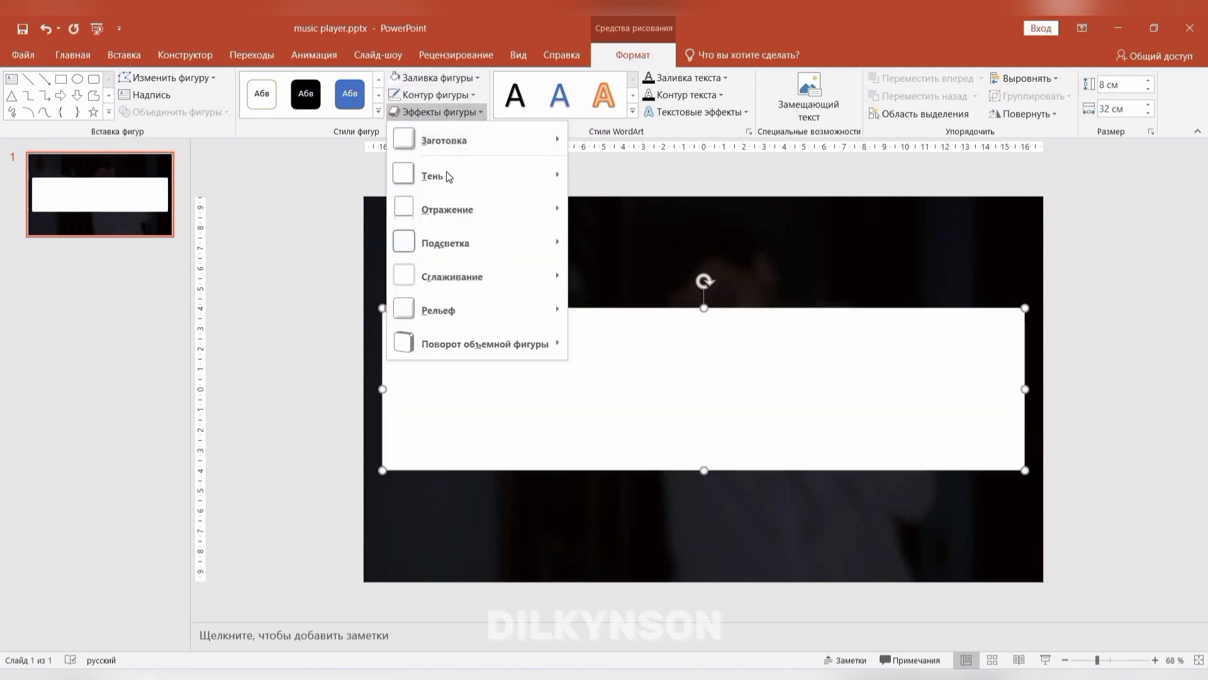
mouse_move(475, 175)
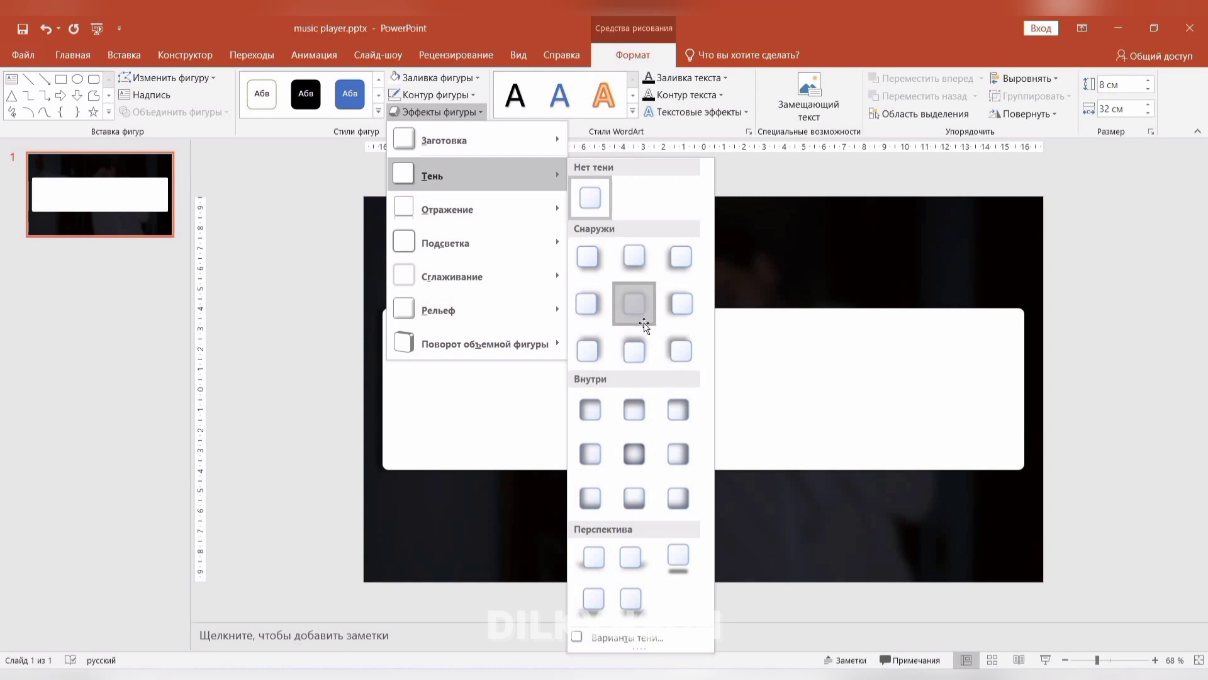
left_click(634, 304)
left_click(1093, 272)
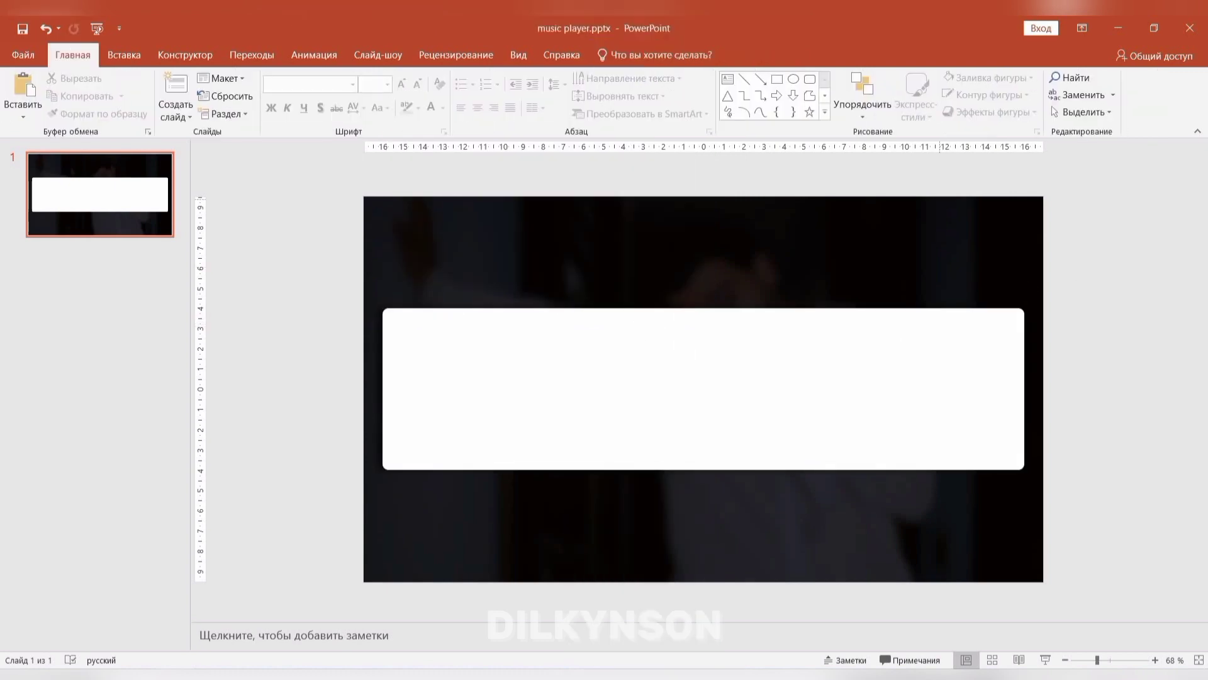
key("ctrl+v")
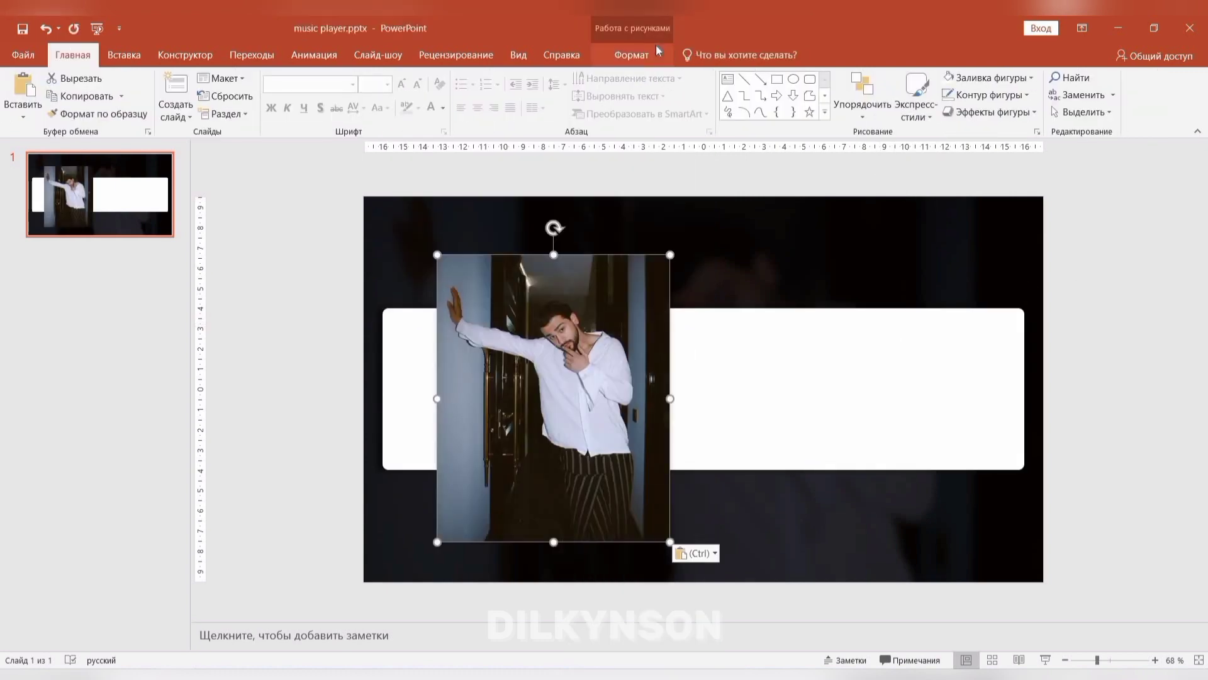
Step: Crop the pasted photo to a 1:1 square shaped as a rounded rectangle
left_click(656, 45)
left_click(1093, 118)
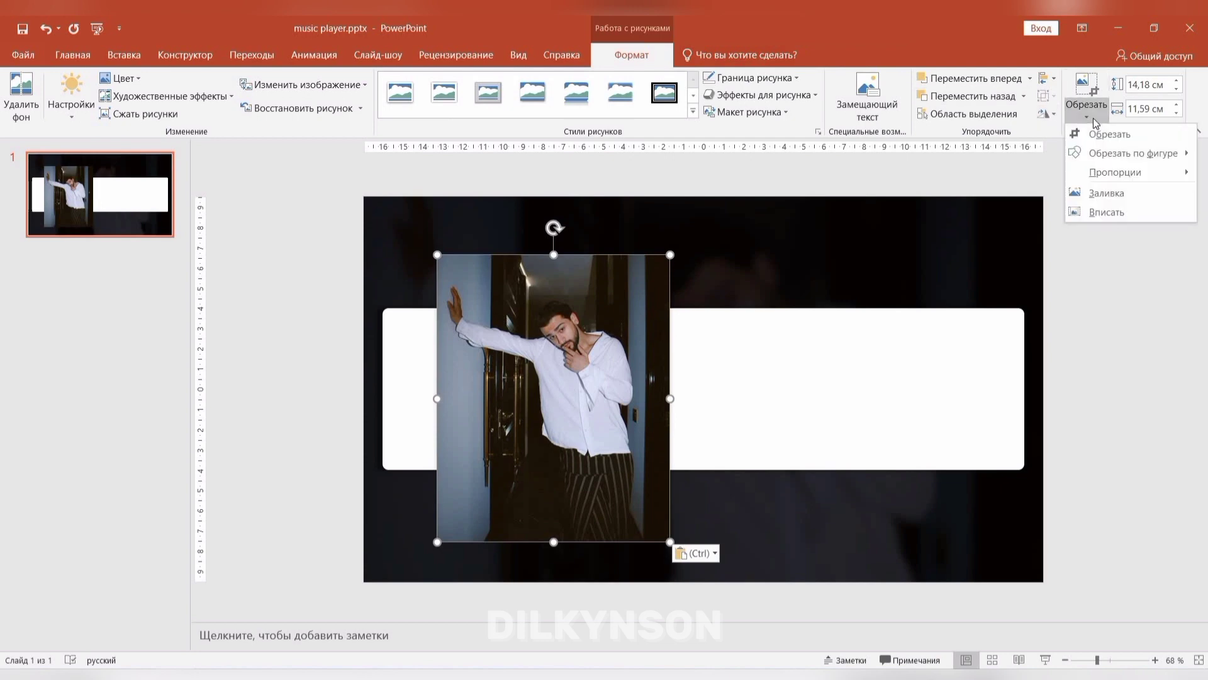
mouse_move(1115, 172)
left_click(1030, 188)
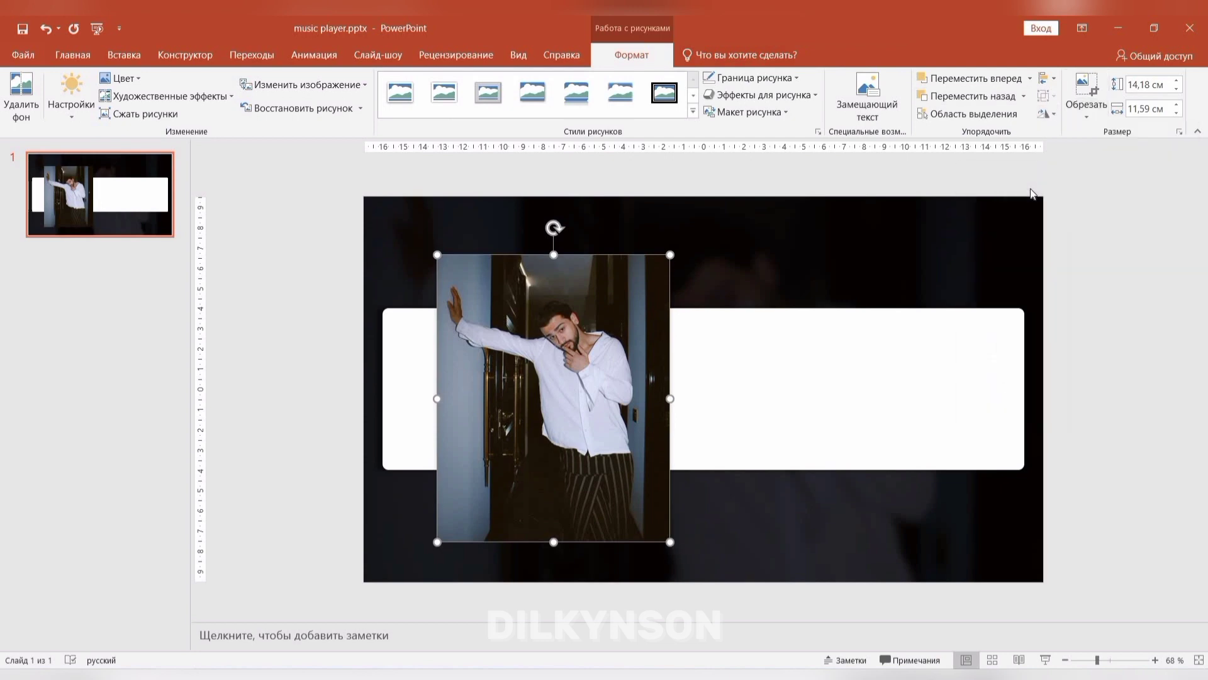
left_click(1090, 114)
mouse_move(1133, 153)
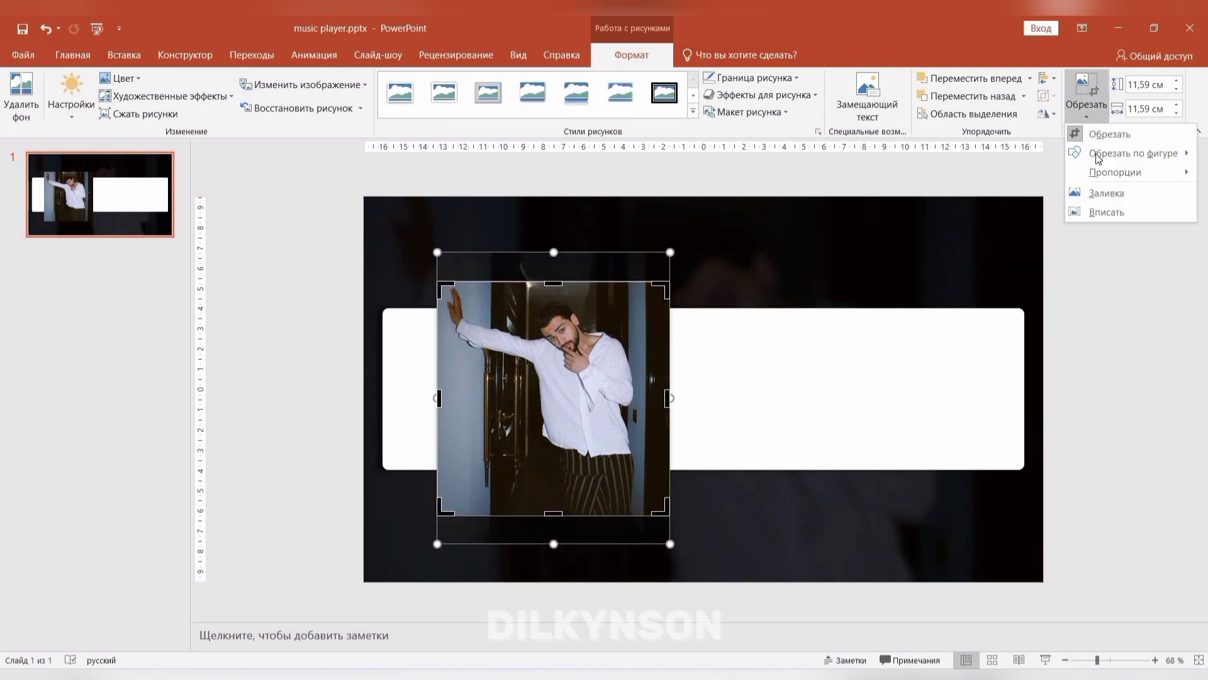
left_click(881, 171)
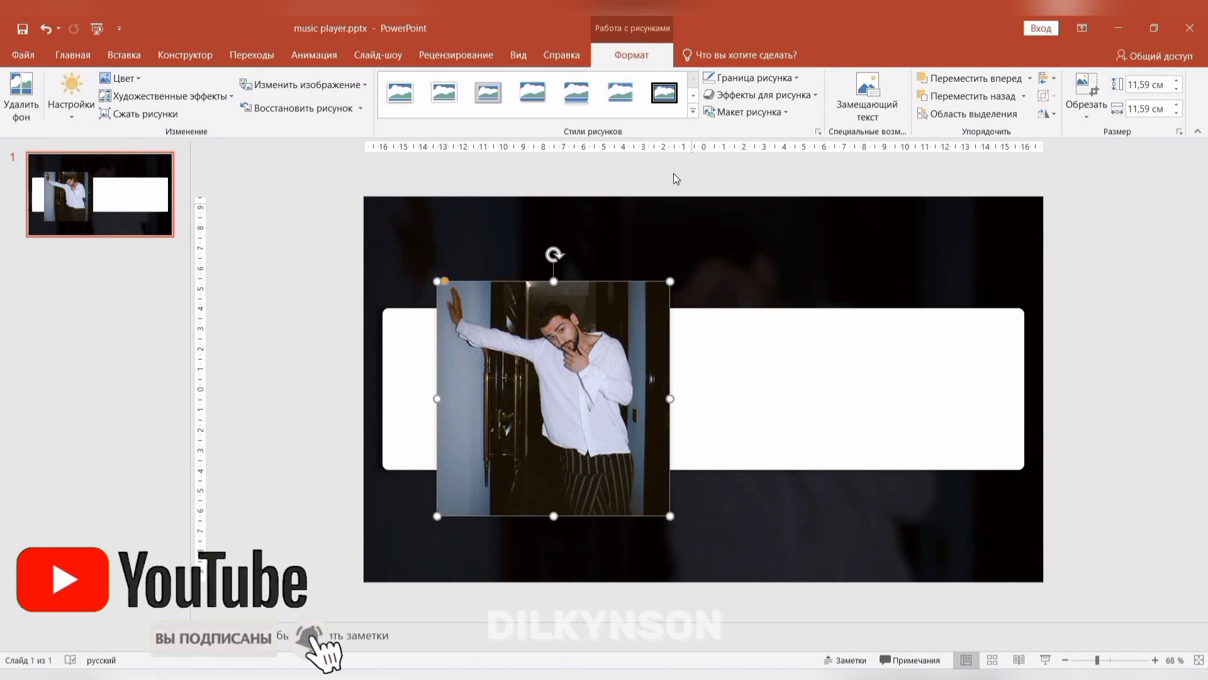
Step: Add an outer shadow to the photo and place it over the card's left end
left_click(782, 95)
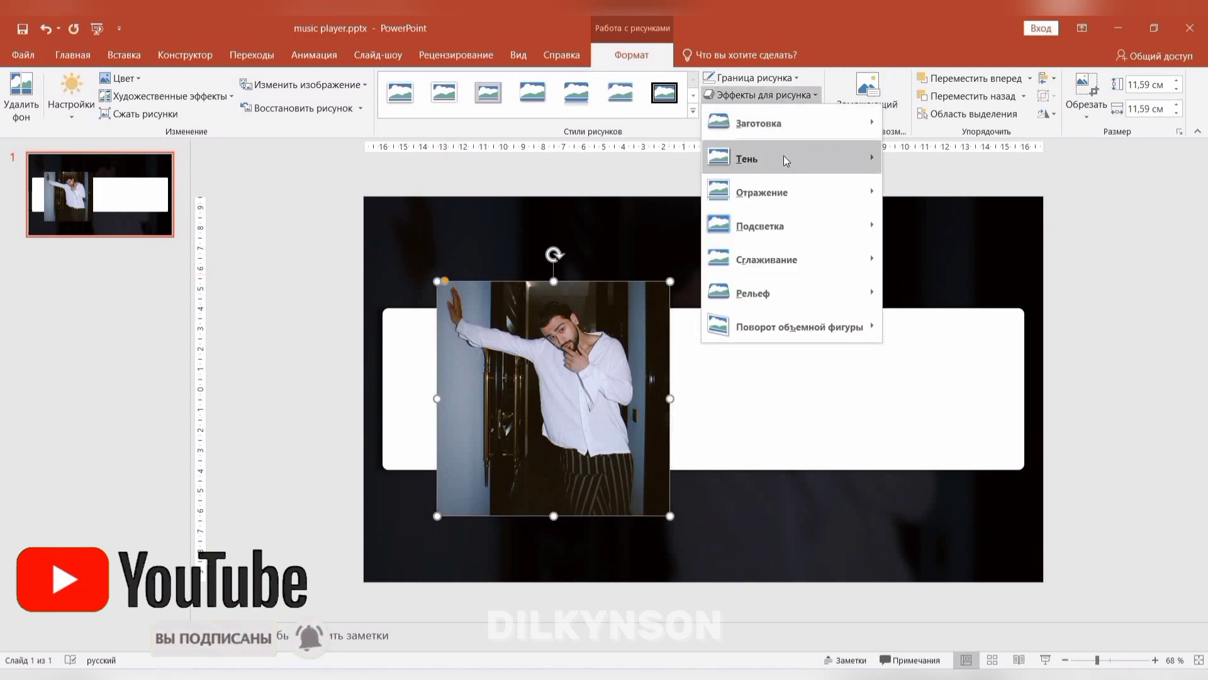
mouse_move(746, 159)
left_click(953, 284)
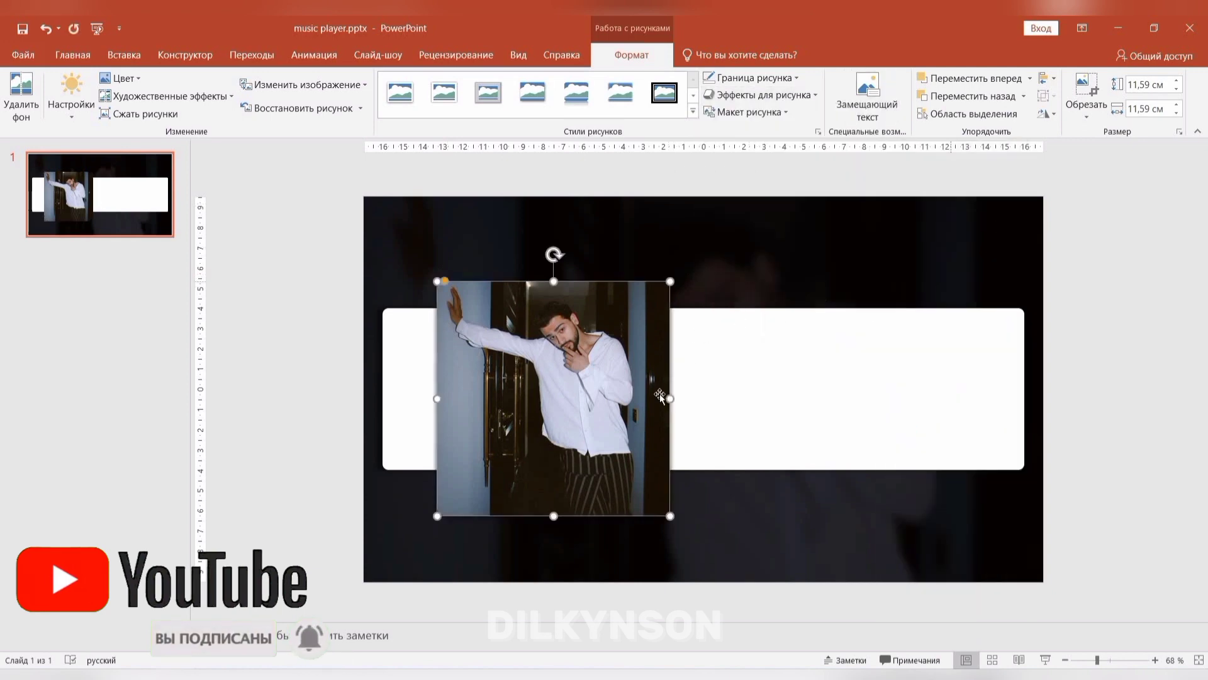
left_click_drag(579, 405, 570, 403)
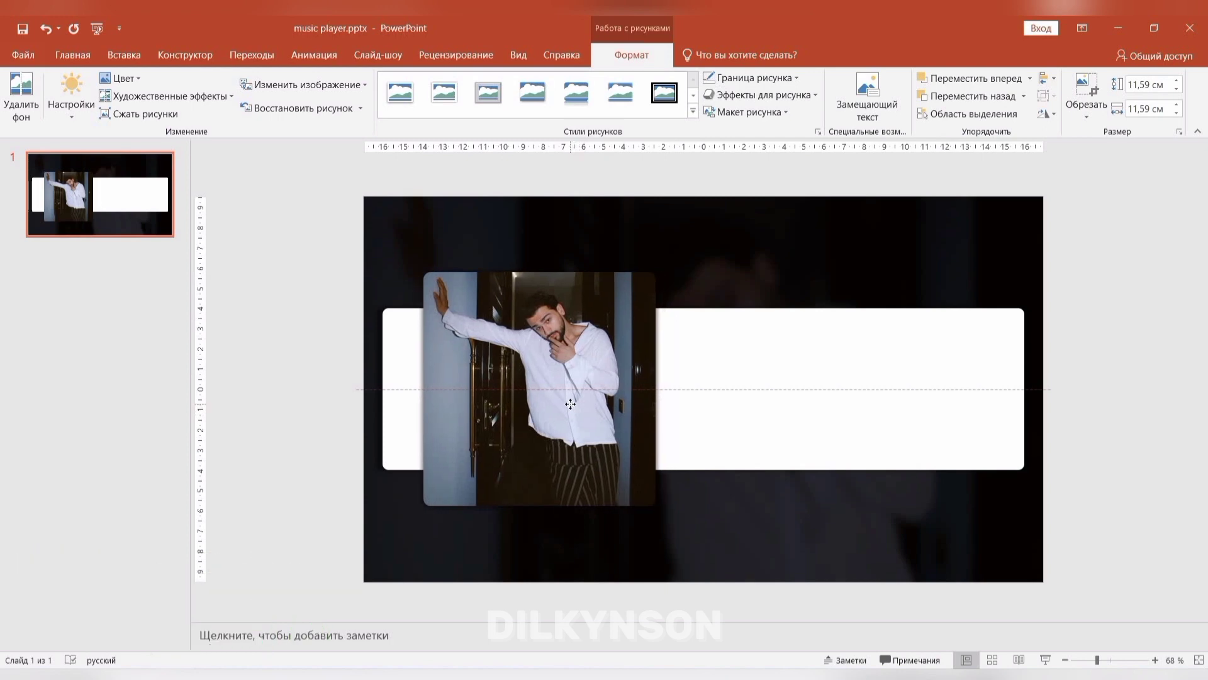
left_click(885, 394)
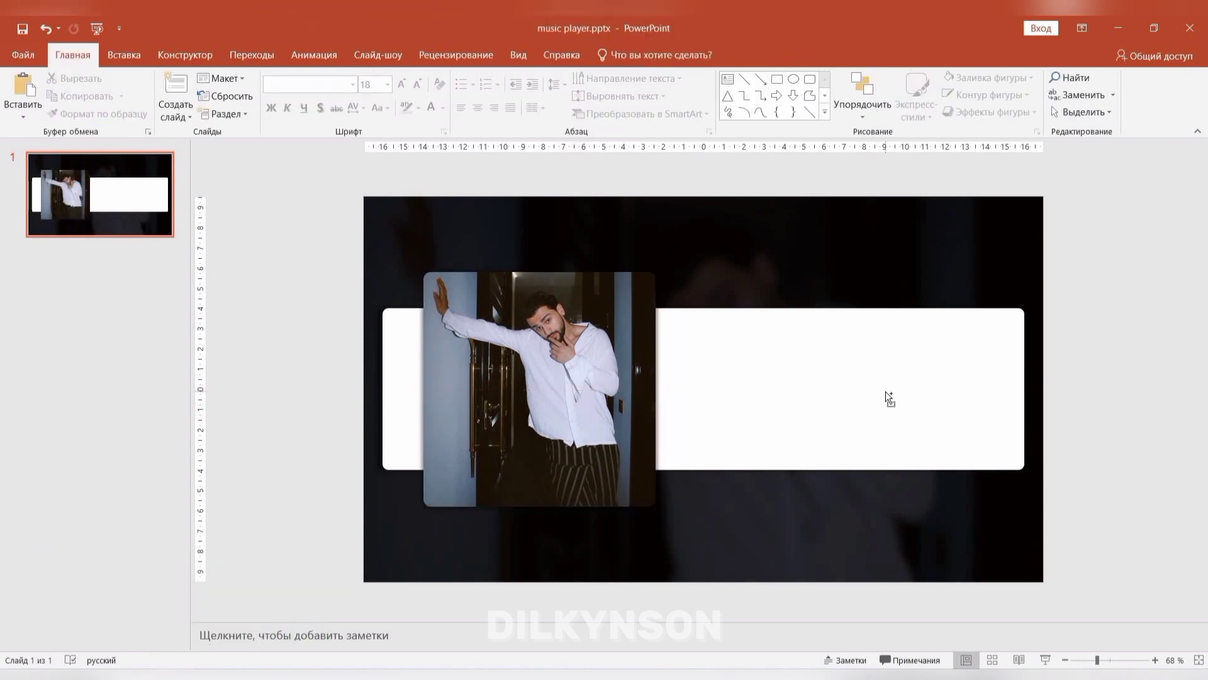
Step: Paste the vinyl record image and mark the black record as areas to keep in Remove Background
key("ctrl+v")
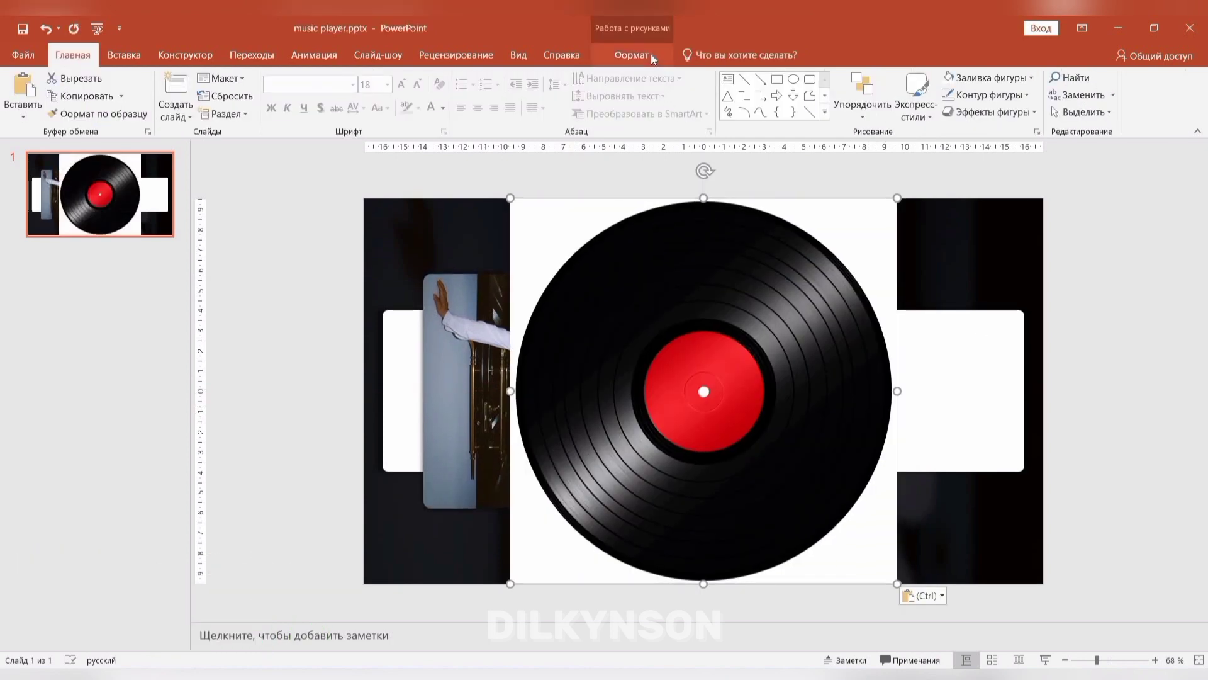
left_click(632, 55)
left_click(23, 105)
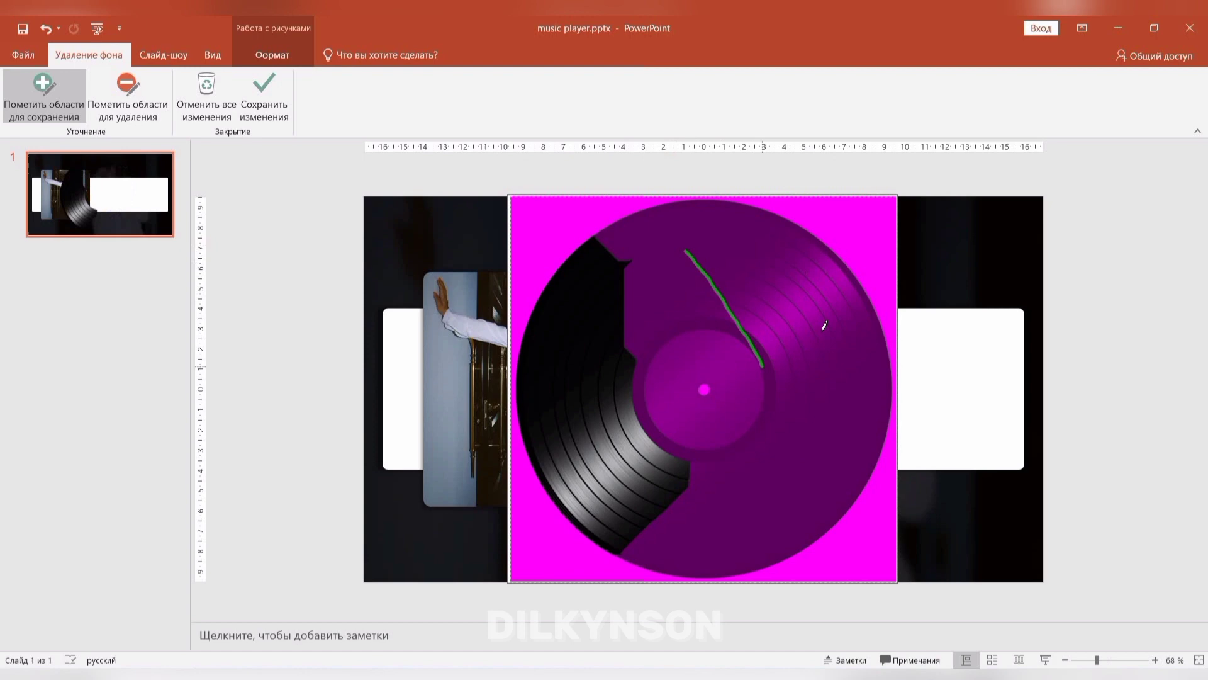
left_click_drag(801, 285, 837, 368)
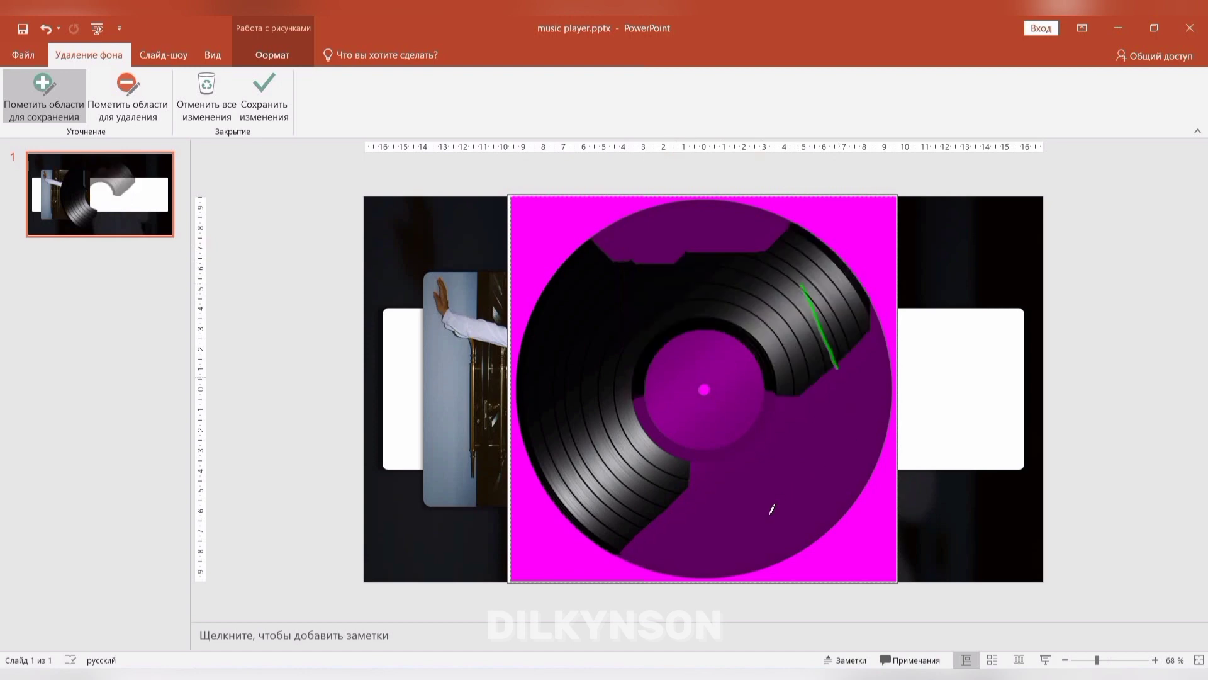
left_click_drag(701, 507, 689, 529)
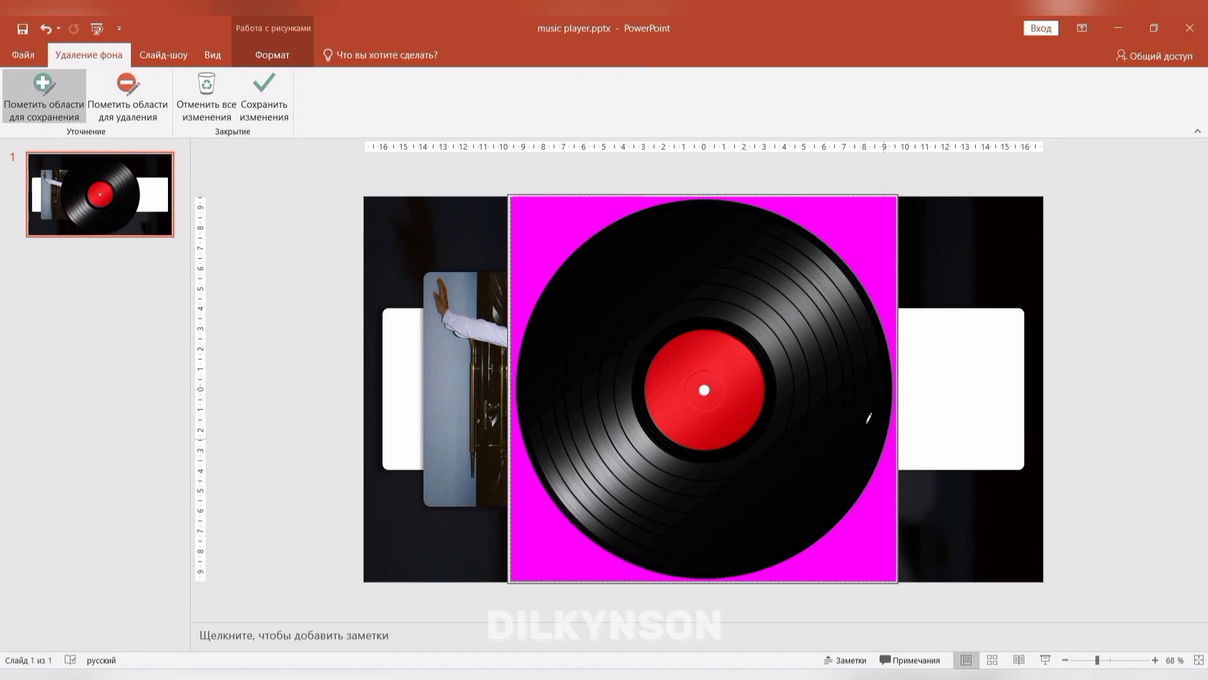
Step: Mark the red centre label for removal and keep the background-removal changes
left_click(125, 107)
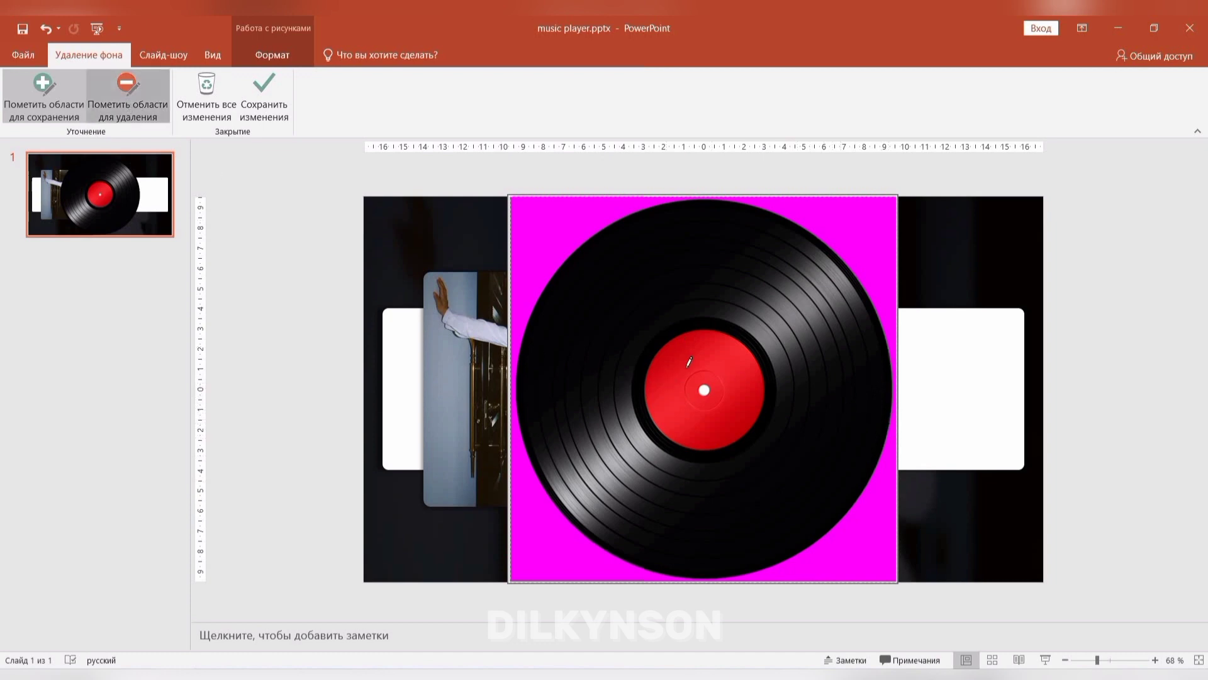
left_click_drag(697, 365, 651, 375)
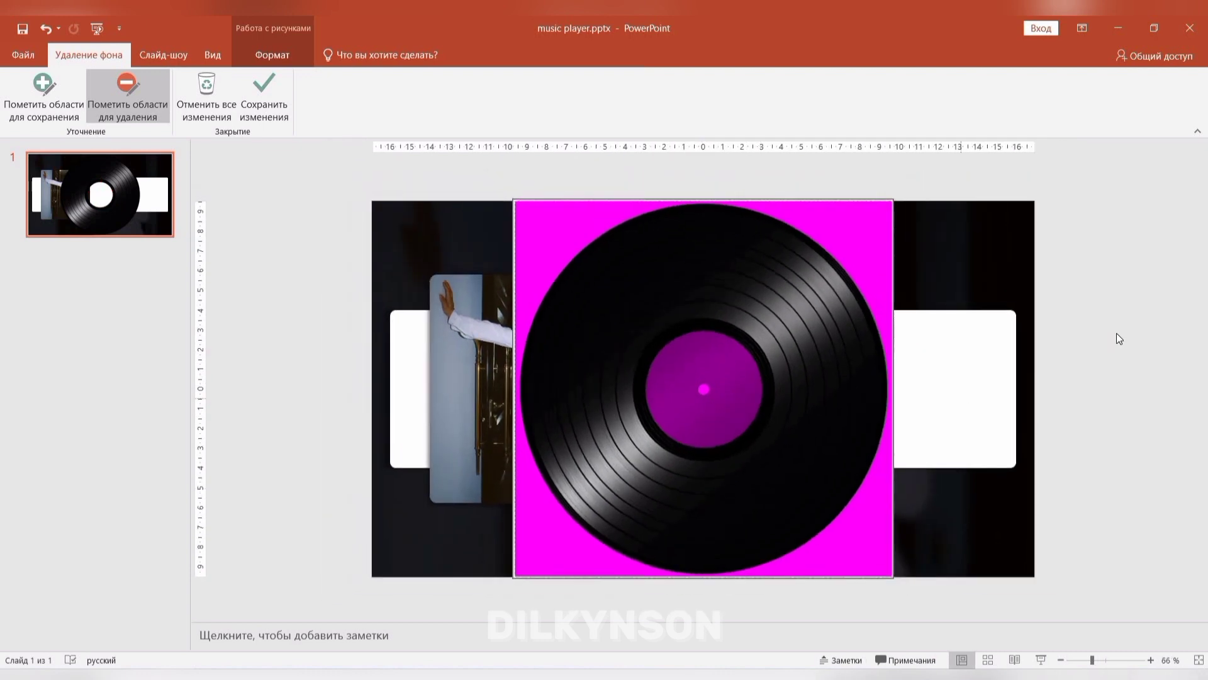
left_click(1116, 334)
left_click(859, 315)
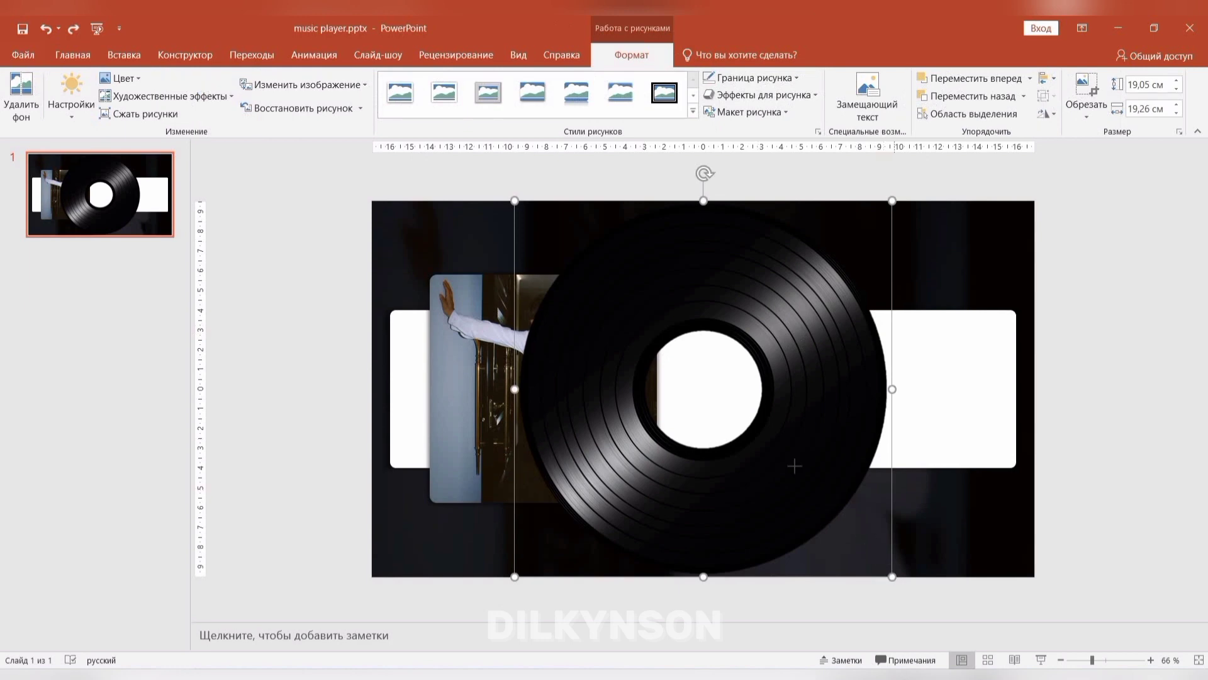
Step: Shrink the vinyl record and position it next to the portrait
left_click_drag(893, 576, 743, 427)
left_click_drag(656, 336, 691, 389)
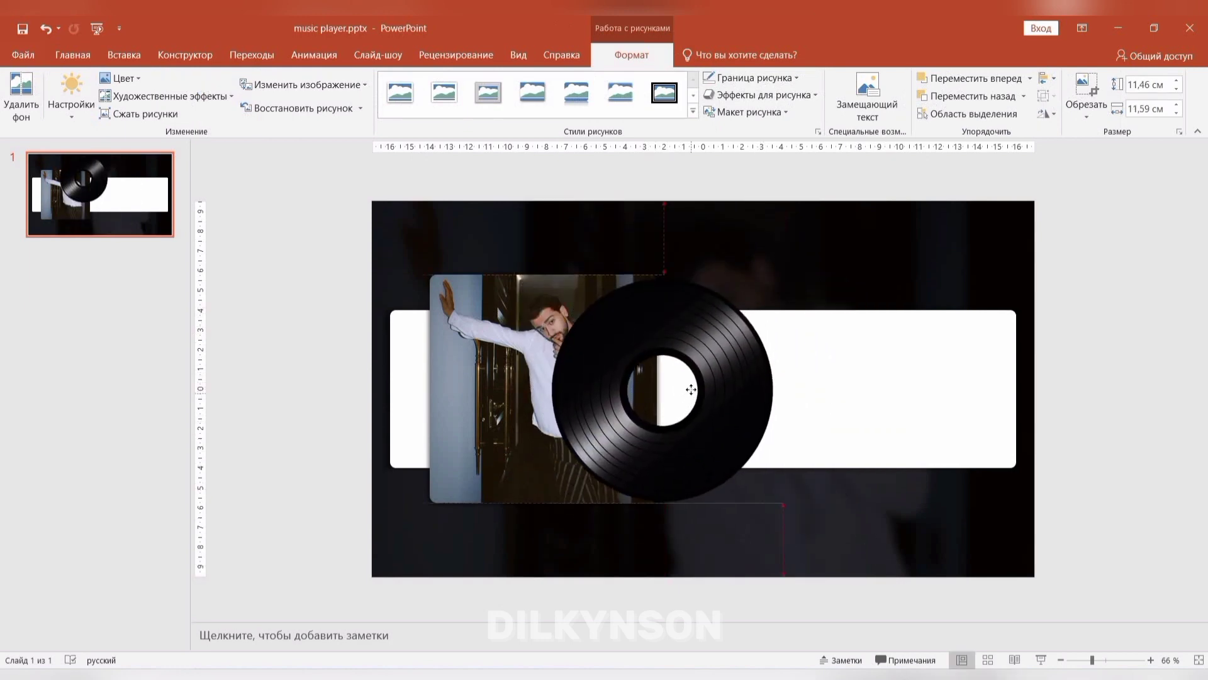
left_click_drag(691, 389, 727, 372)
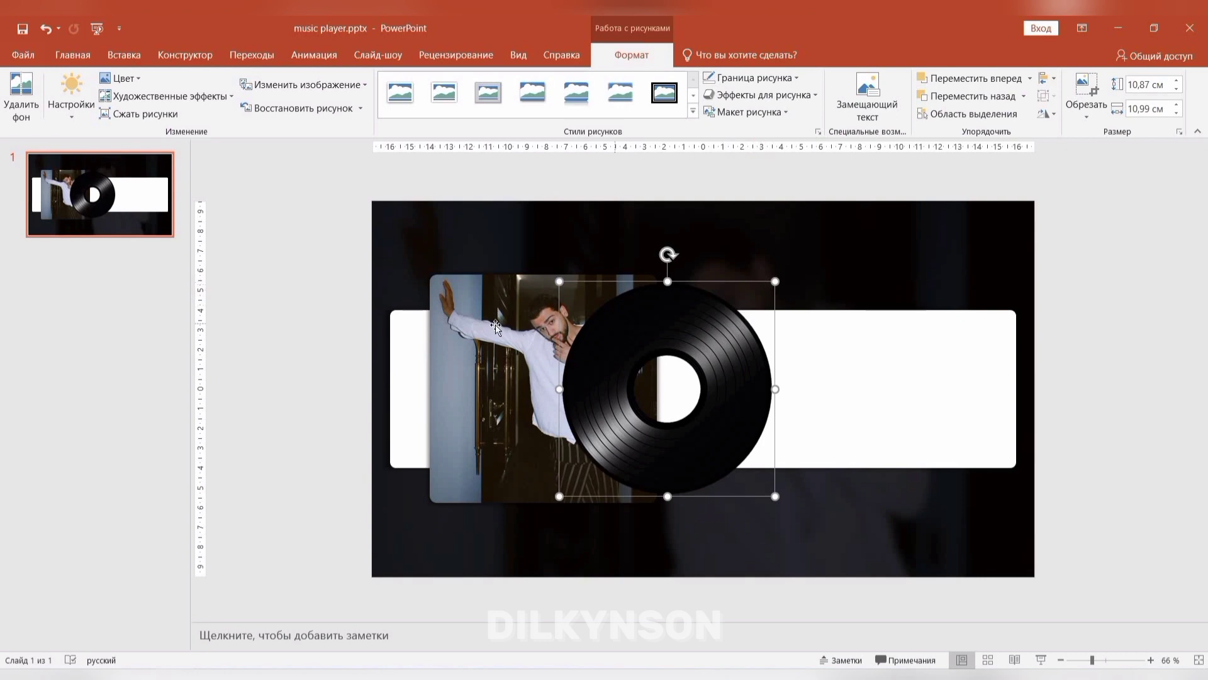
Step: Duplicate the portrait and shrink the copy into the vinyl's centre hole
left_click(509, 346)
mouse_move(626, 358)
left_mouse_down()
mouse_move(744, 358)
mouse_move(666, 405)
left_mouse_up()
mouse_move(589, 315)
left_mouse_down()
mouse_move(675, 404)
mouse_move(660, 361)
mouse_move(621, 354)
mouse_move(634, 356)
left_mouse_up()
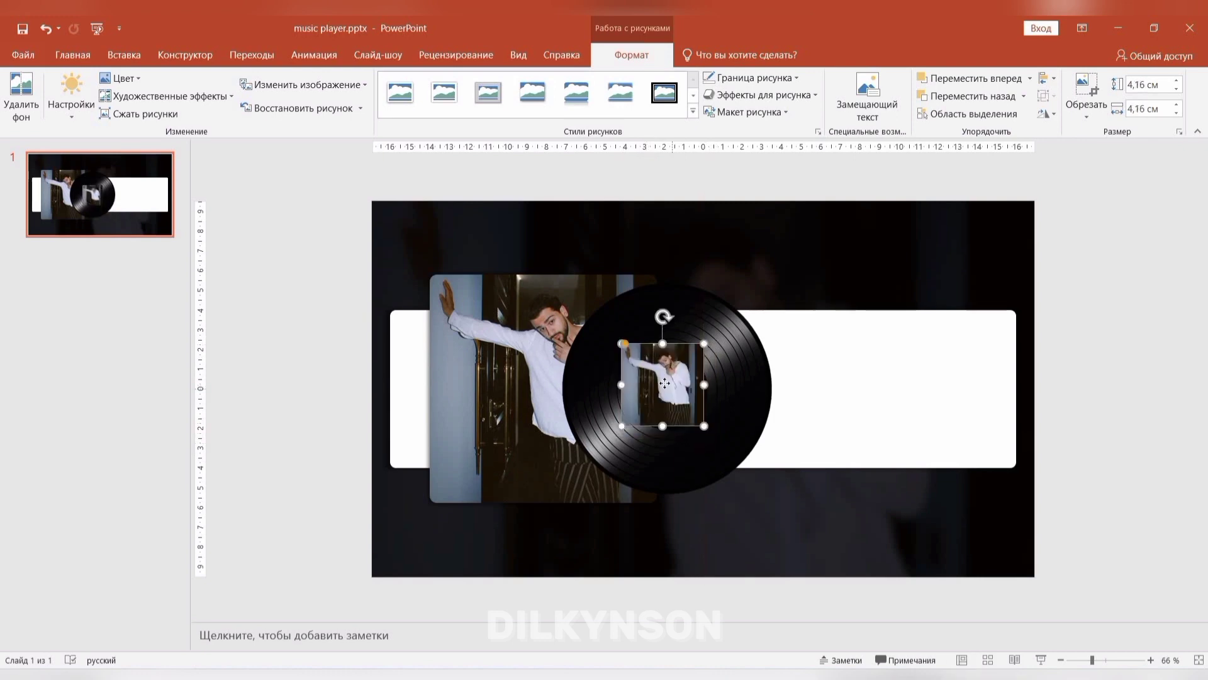
left_click_drag(670, 393, 667, 388)
Step: Align the small photo to the vinyl's centre and middle
left_click(678, 312, "shift")
left_click(655, 60)
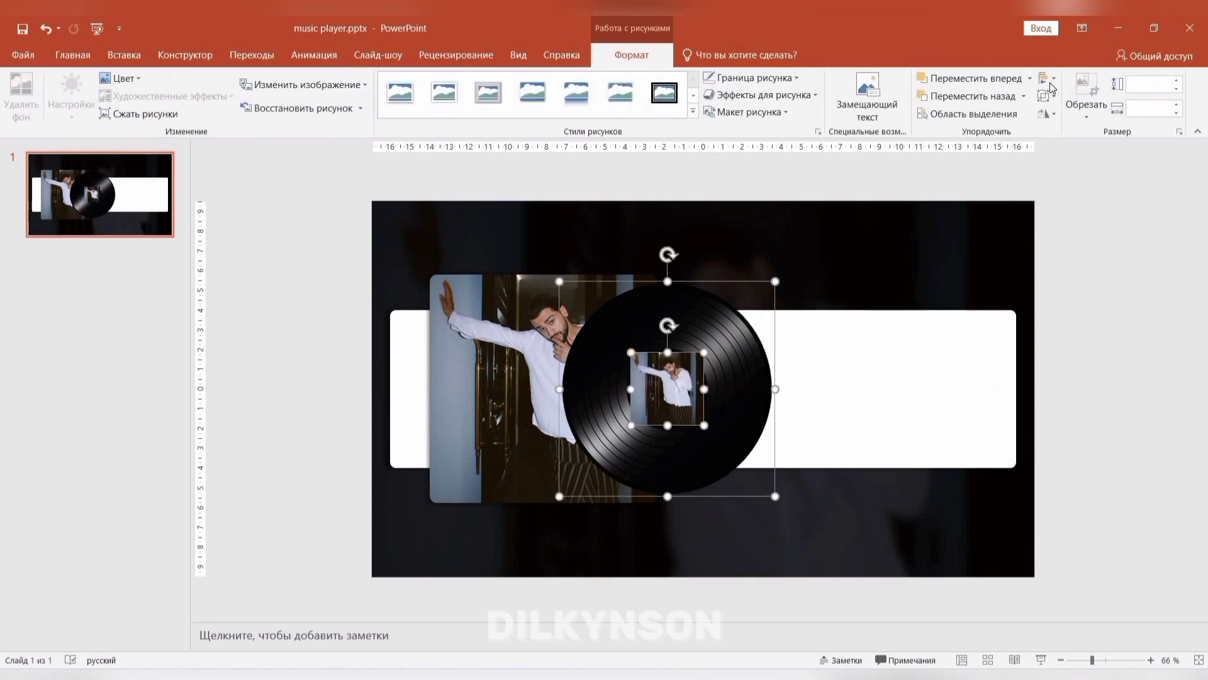
left_click(1047, 78)
left_click(1070, 113)
left_click(1046, 78)
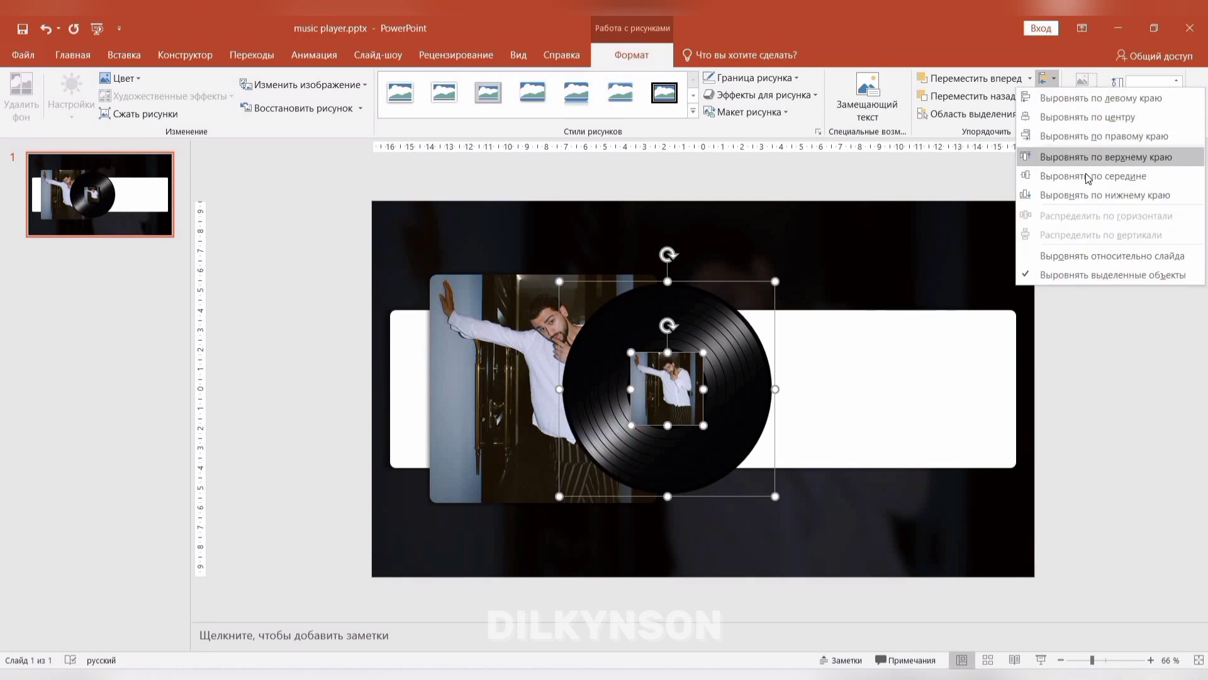
left_click(1070, 189)
Step: Bring the vinyl to the front and group it with the small inner photo
left_click(1098, 311)
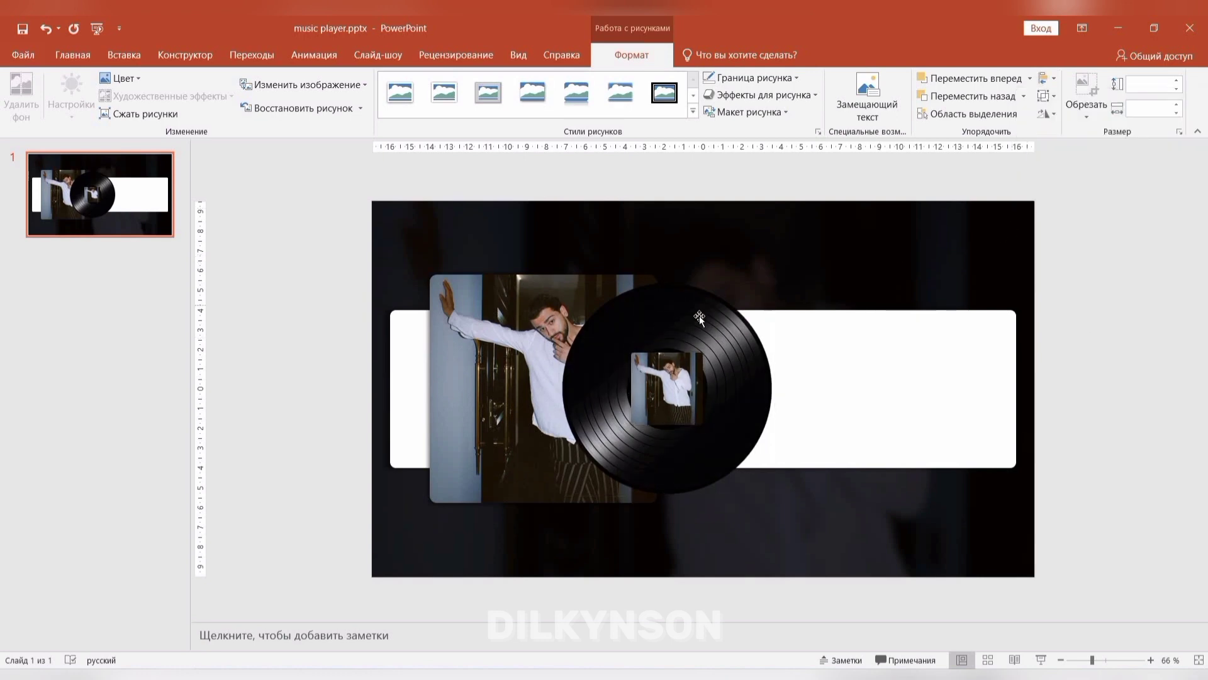
right_click(699, 315)
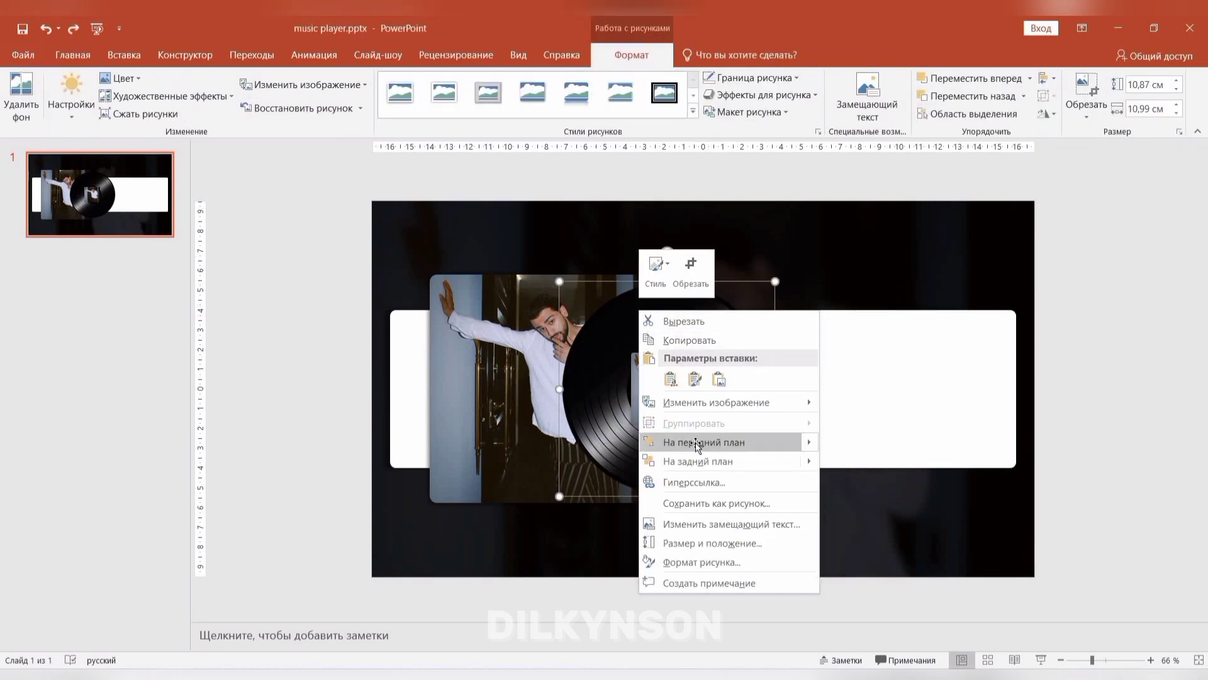
left_click(699, 442)
left_click(552, 244)
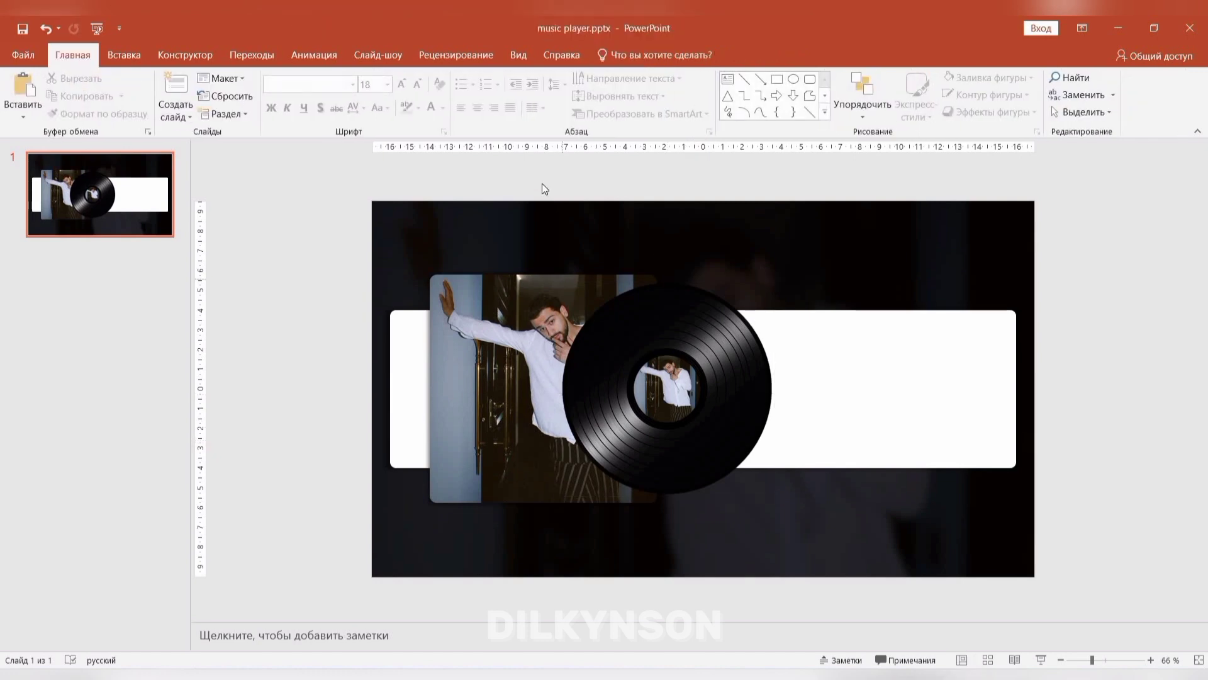
left_click_drag(542, 176, 804, 541)
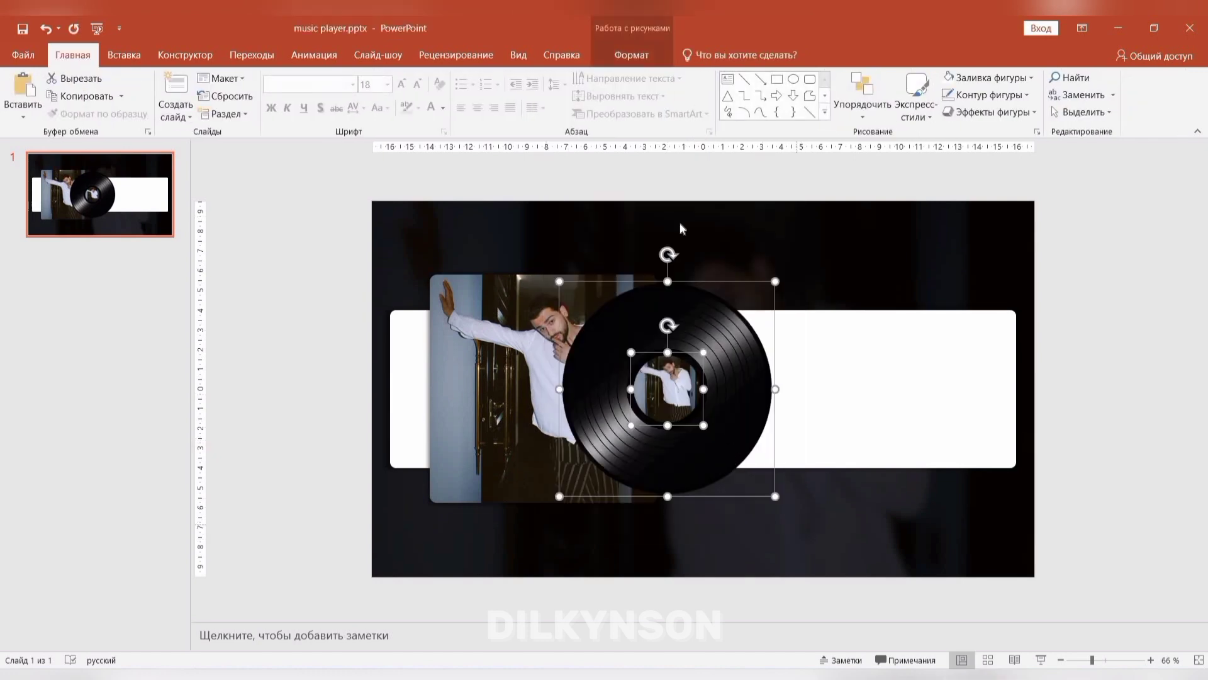
left_click(633, 56)
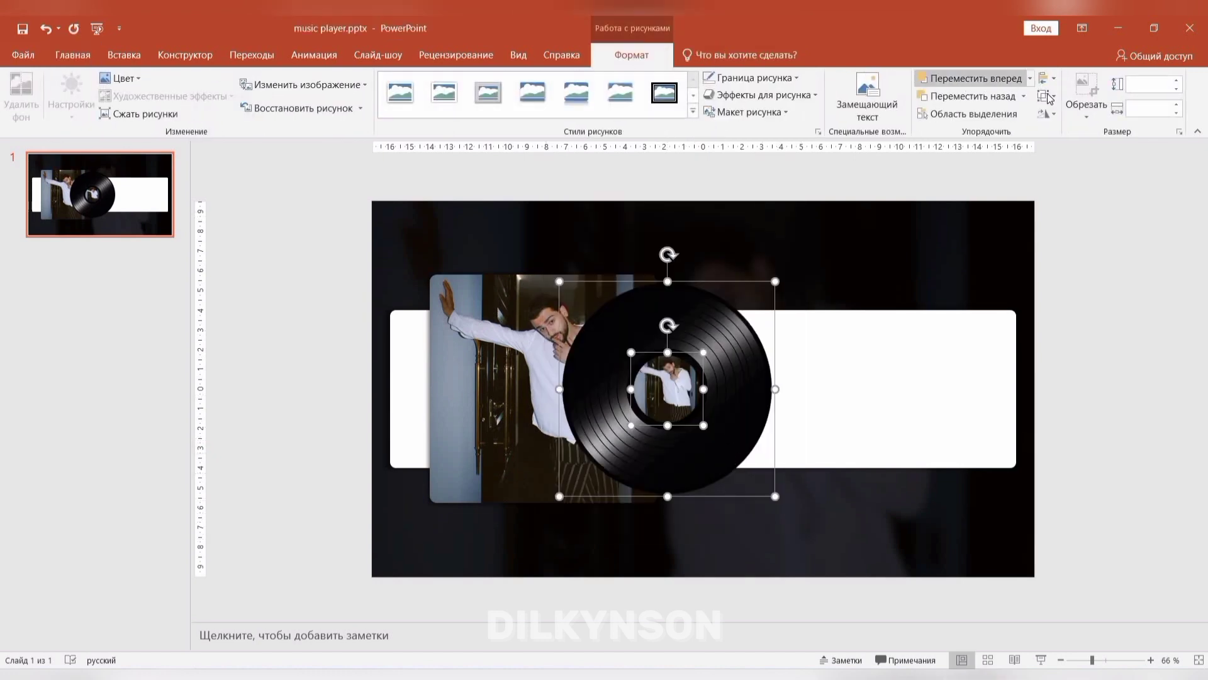
left_click(1092, 141)
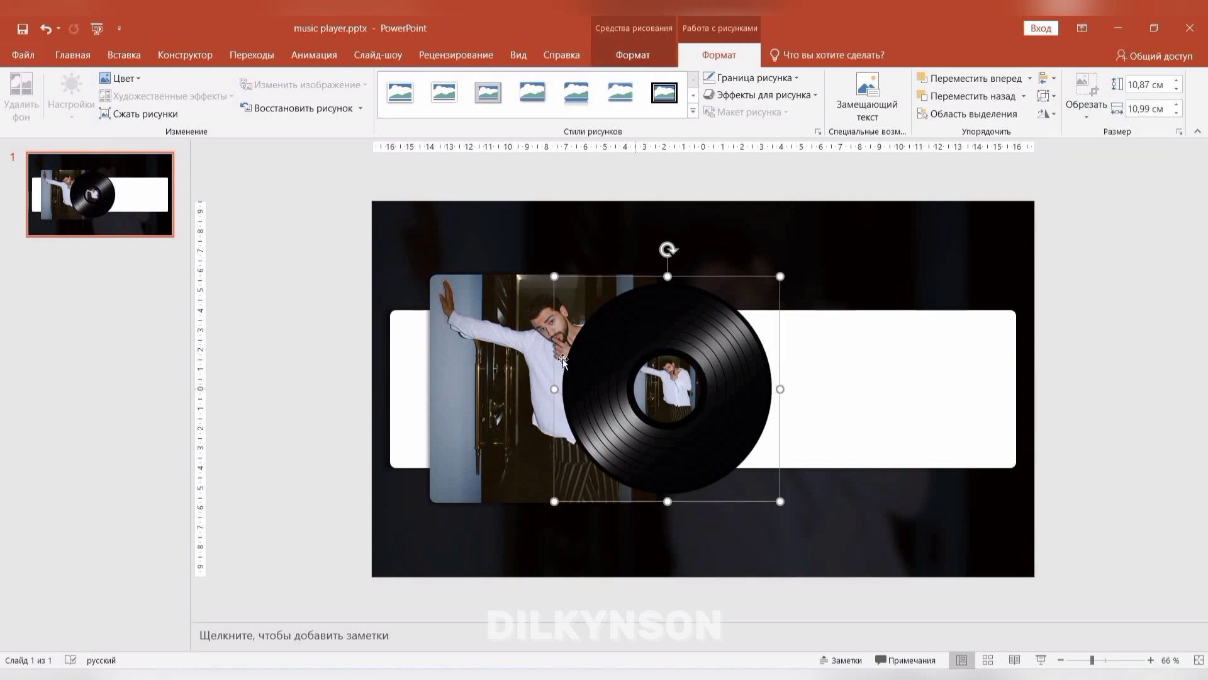
Step: Bring the main portrait in front of the vinyl and nudge the vinyl group left
left_click(506, 352)
right_click(505, 353)
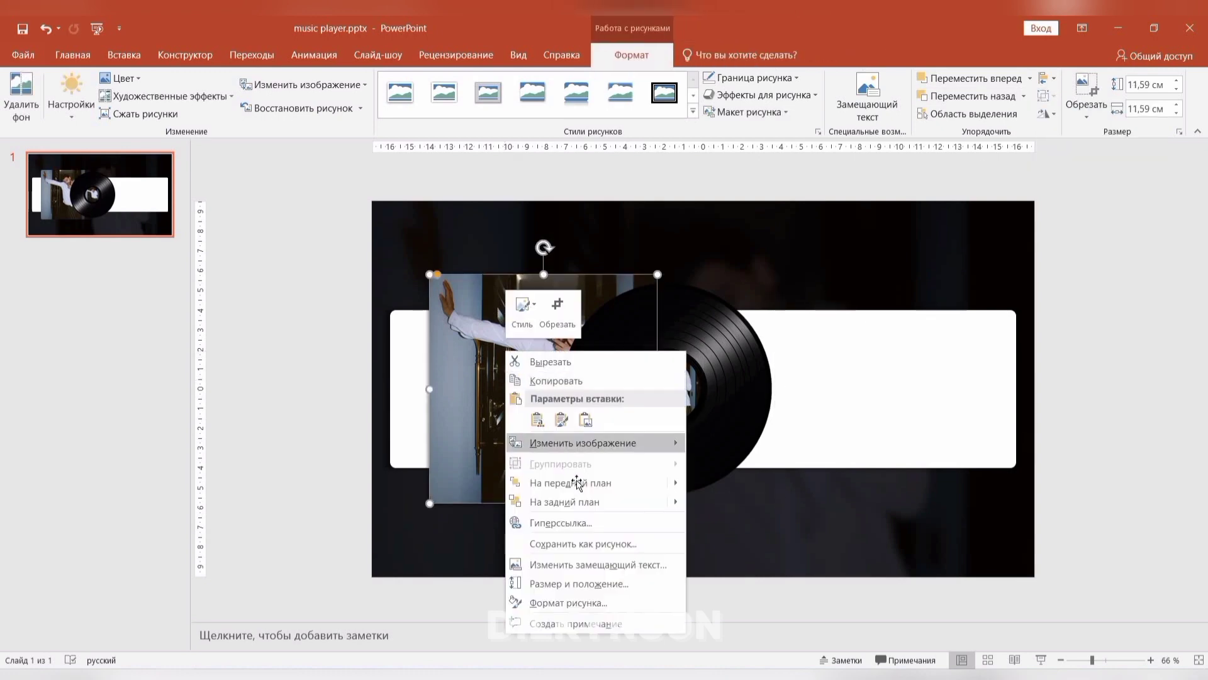
left_click(539, 480)
left_click_drag(708, 378, 697, 368)
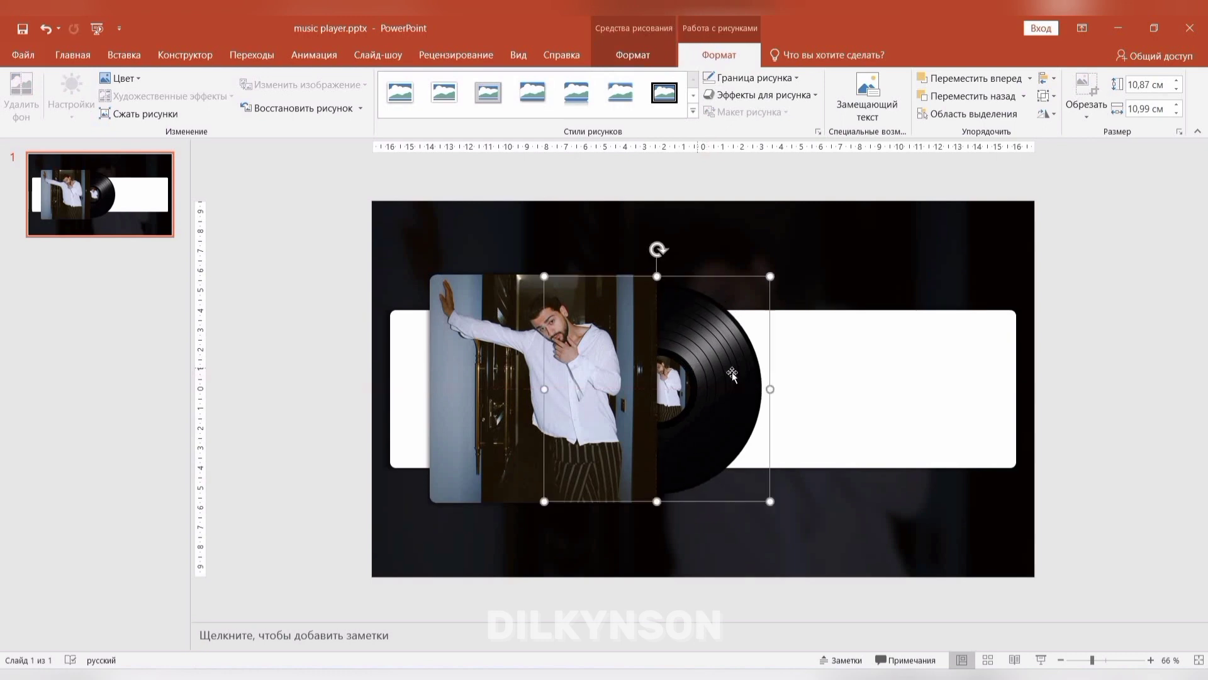
Step: Paste the tonearm onto the vinyl and give it an outer shadow preset
left_click(1092, 324)
key("ctrl+v")
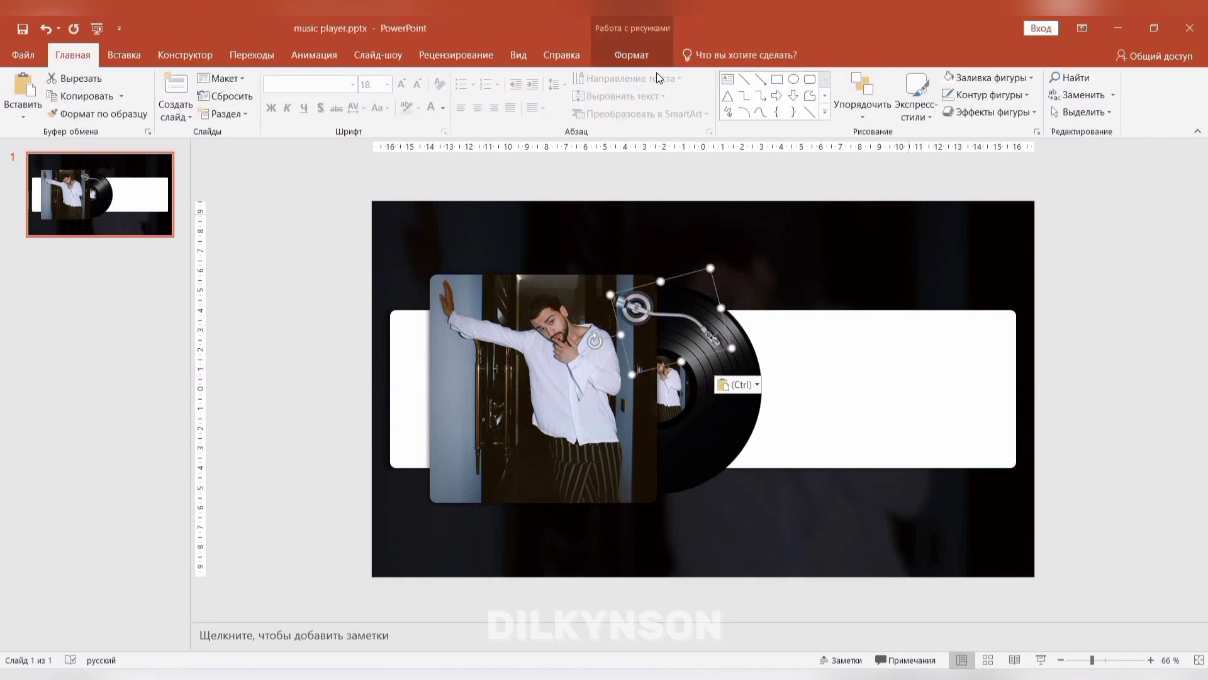
left_click(633, 53)
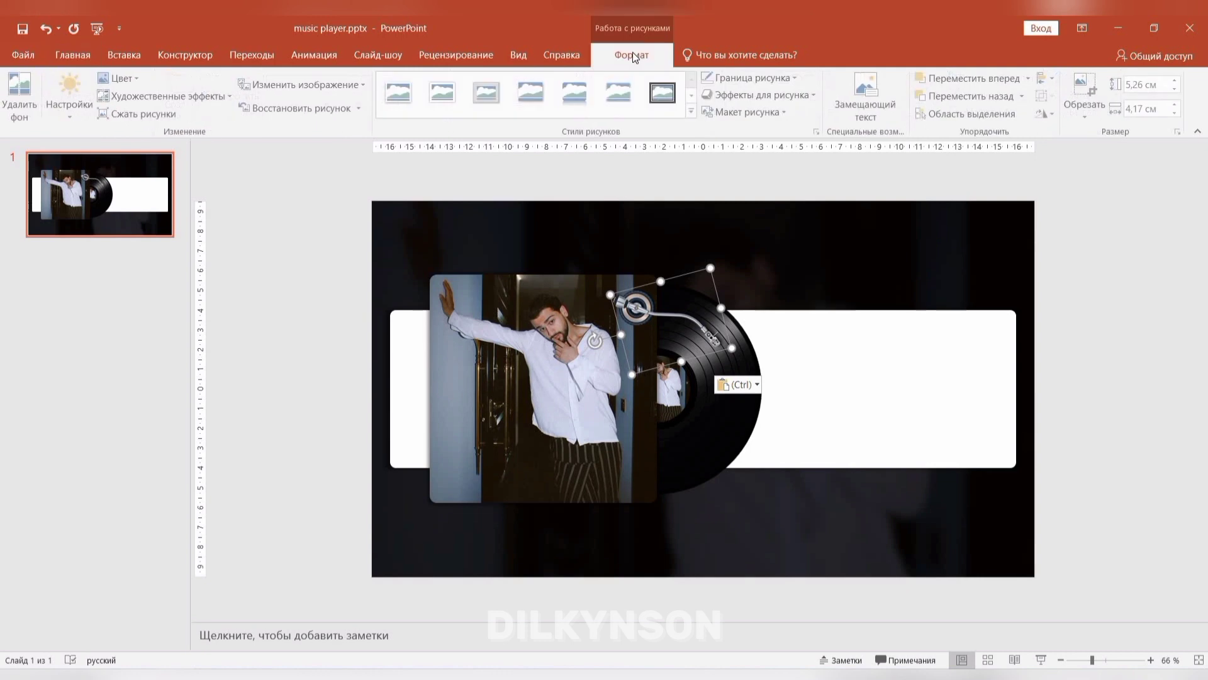
left_click(764, 93)
mouse_move(791, 157)
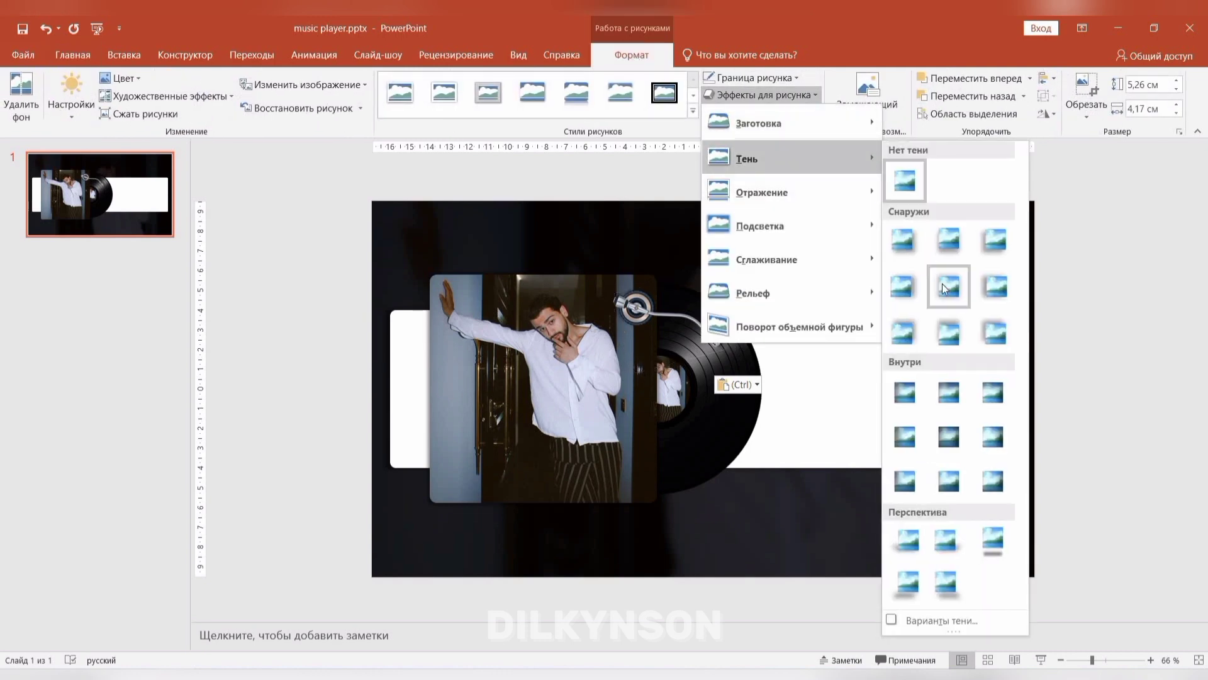
left_click(944, 288)
left_click(1087, 272)
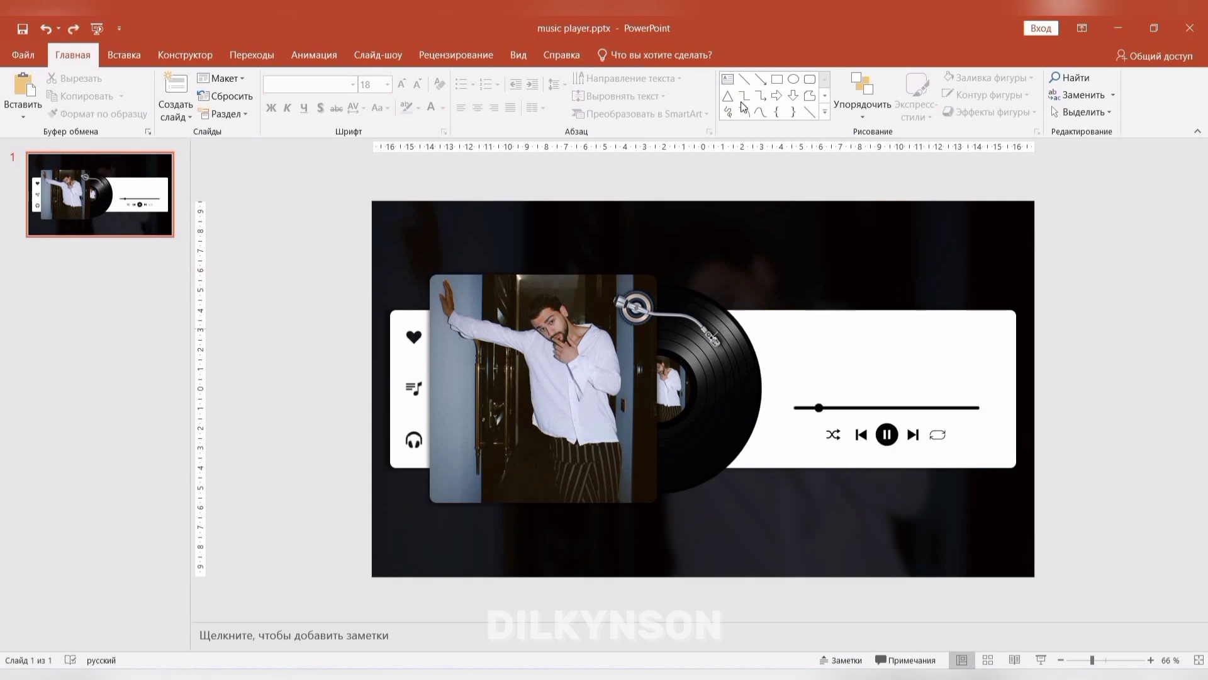
Step: Add a text box beside the slide reading 'Воздушный Сарафан'
left_click(1067, 272)
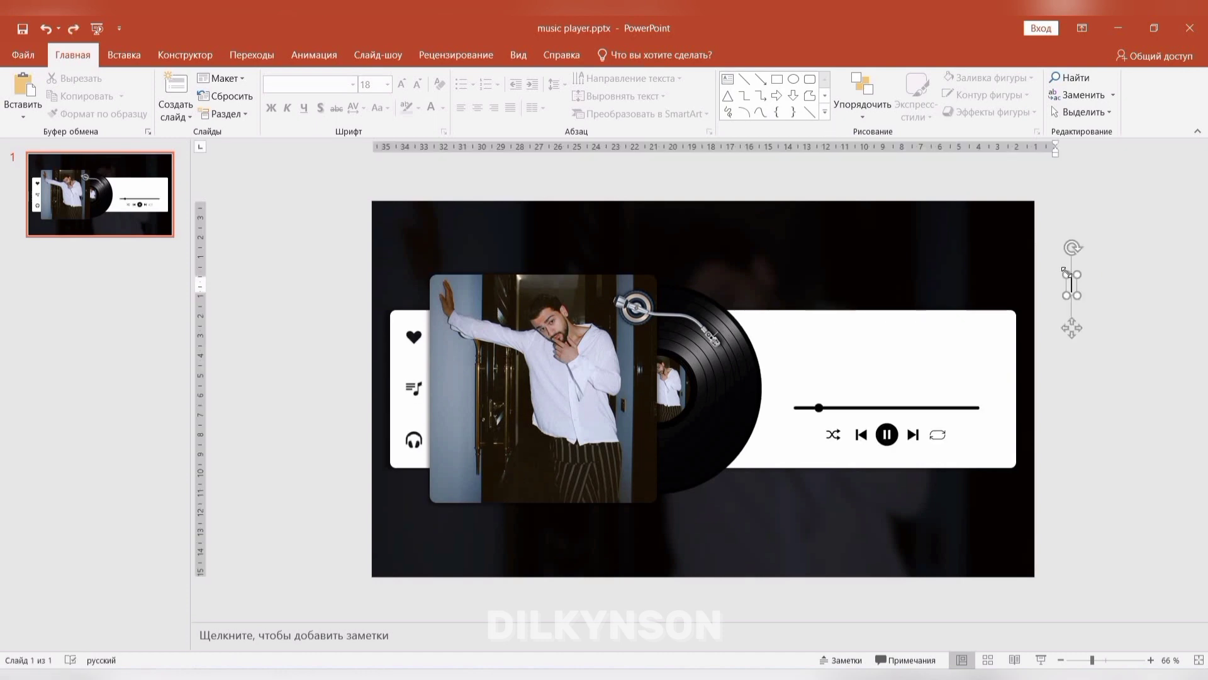
type("В")
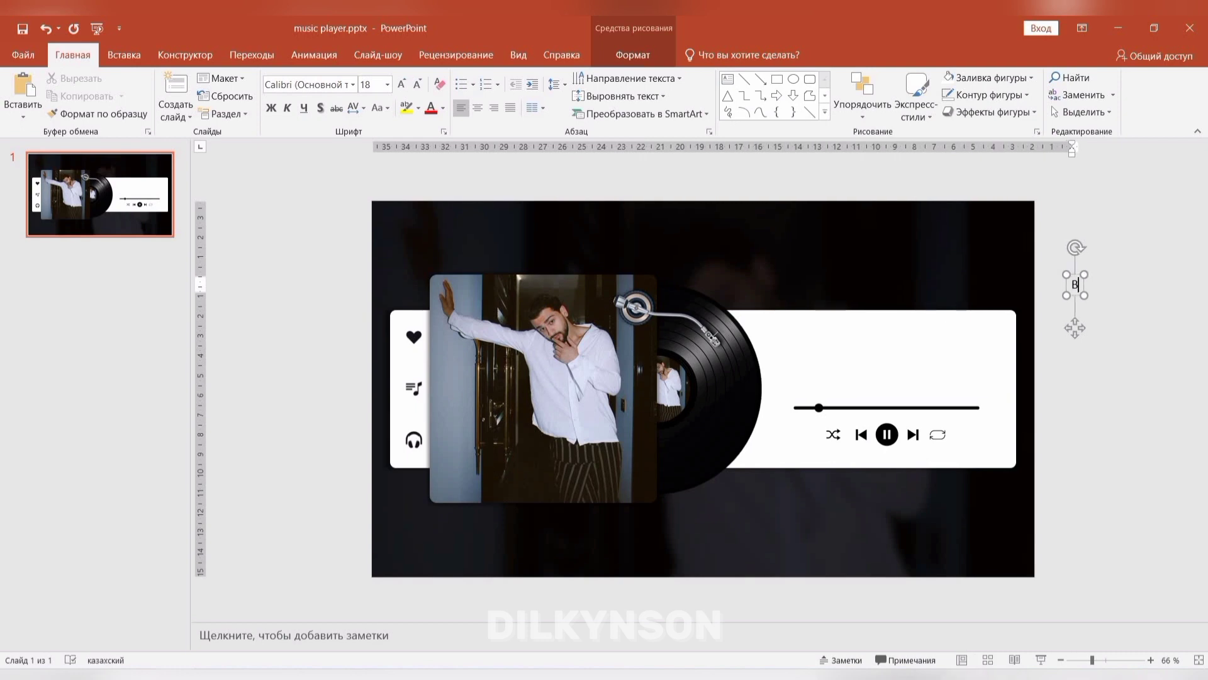
type("оздушный ")
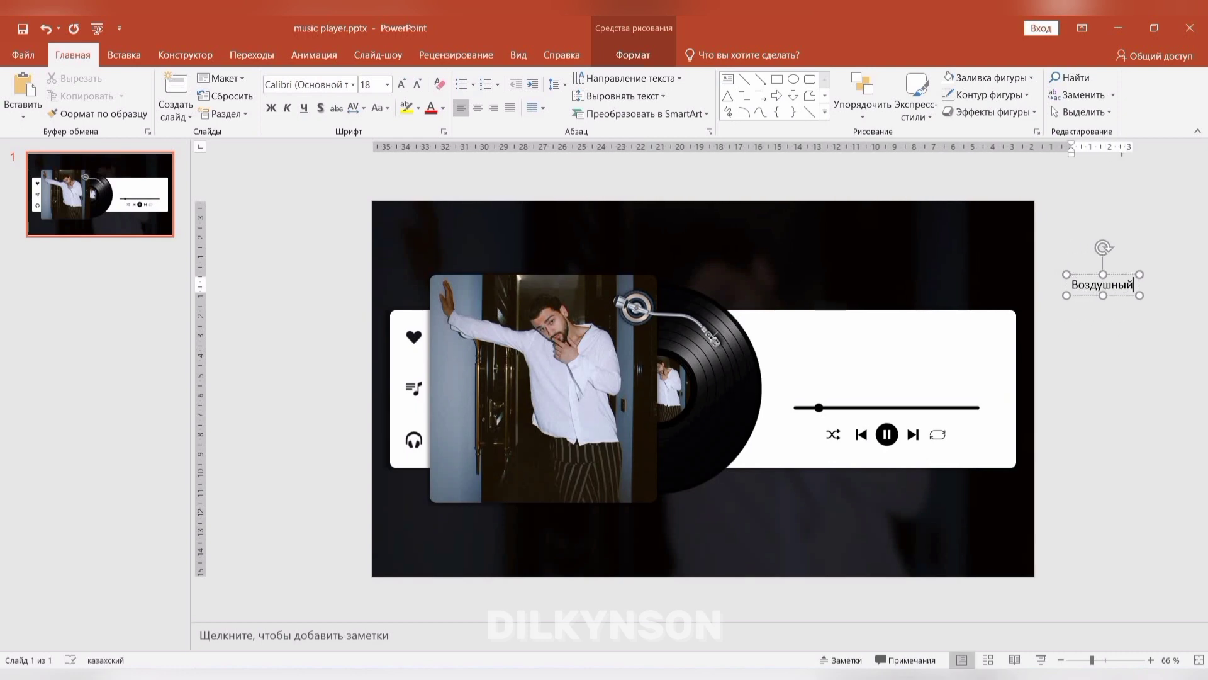
type("Сарафан")
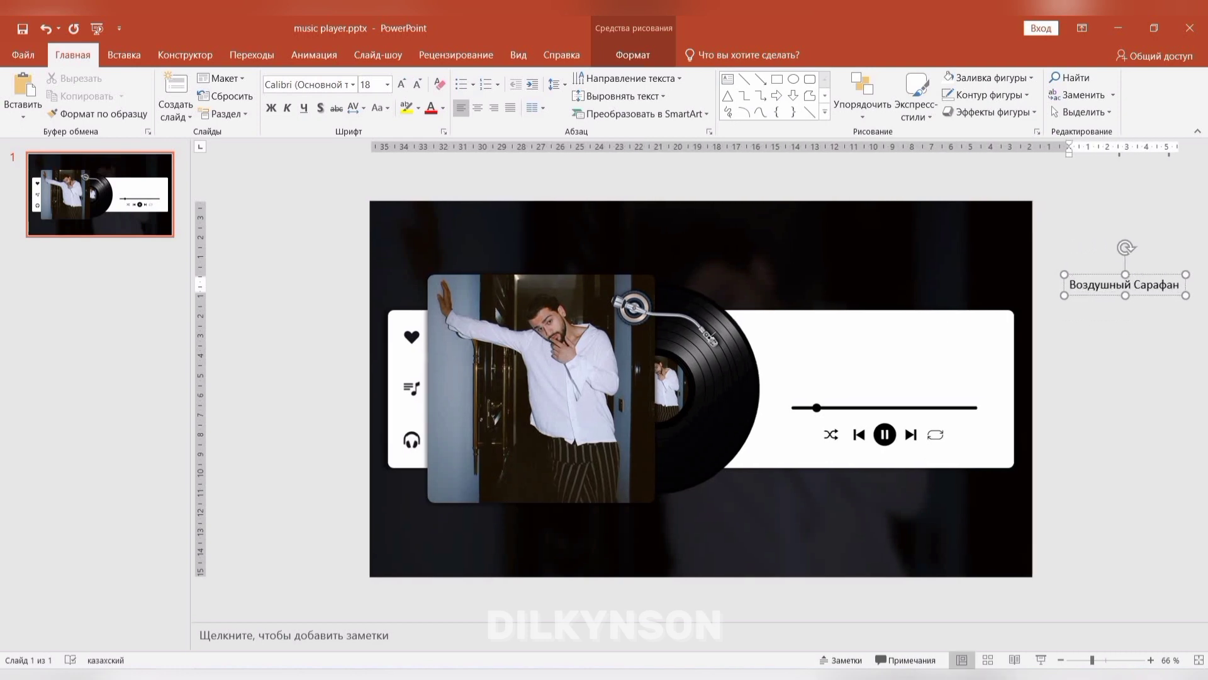
left_click(1101, 274)
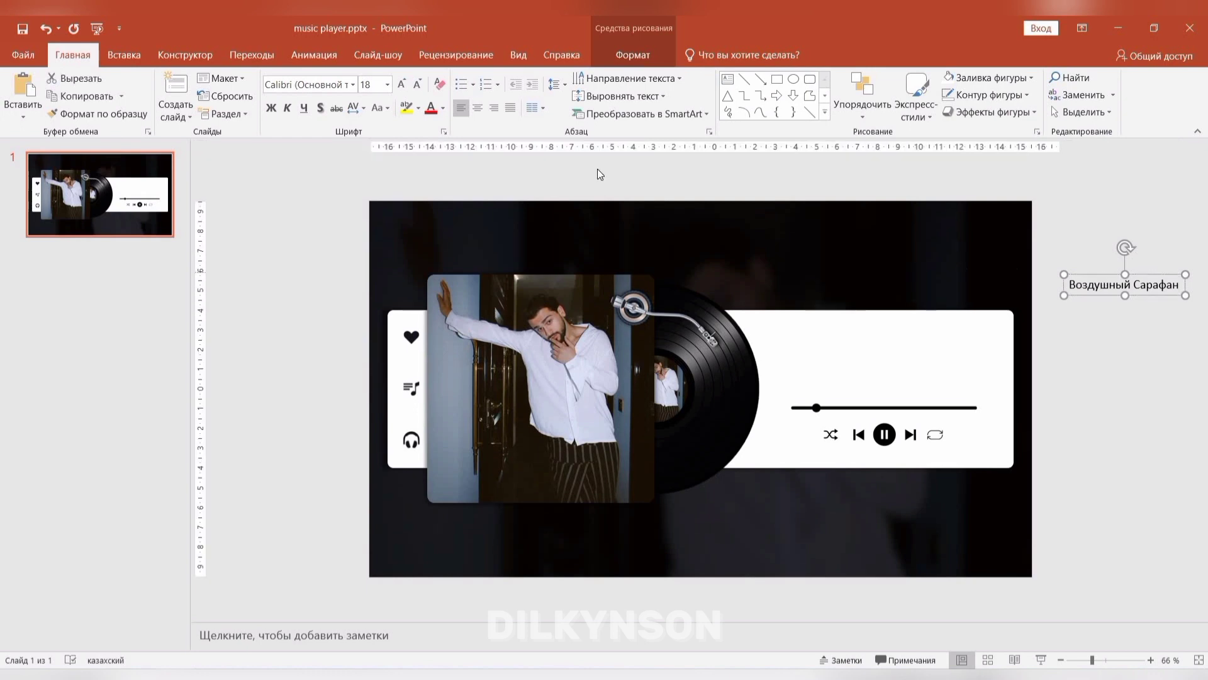
Step: Format the title in bold Century Gothic 24 pt and move it above the progress bar
left_click(353, 86)
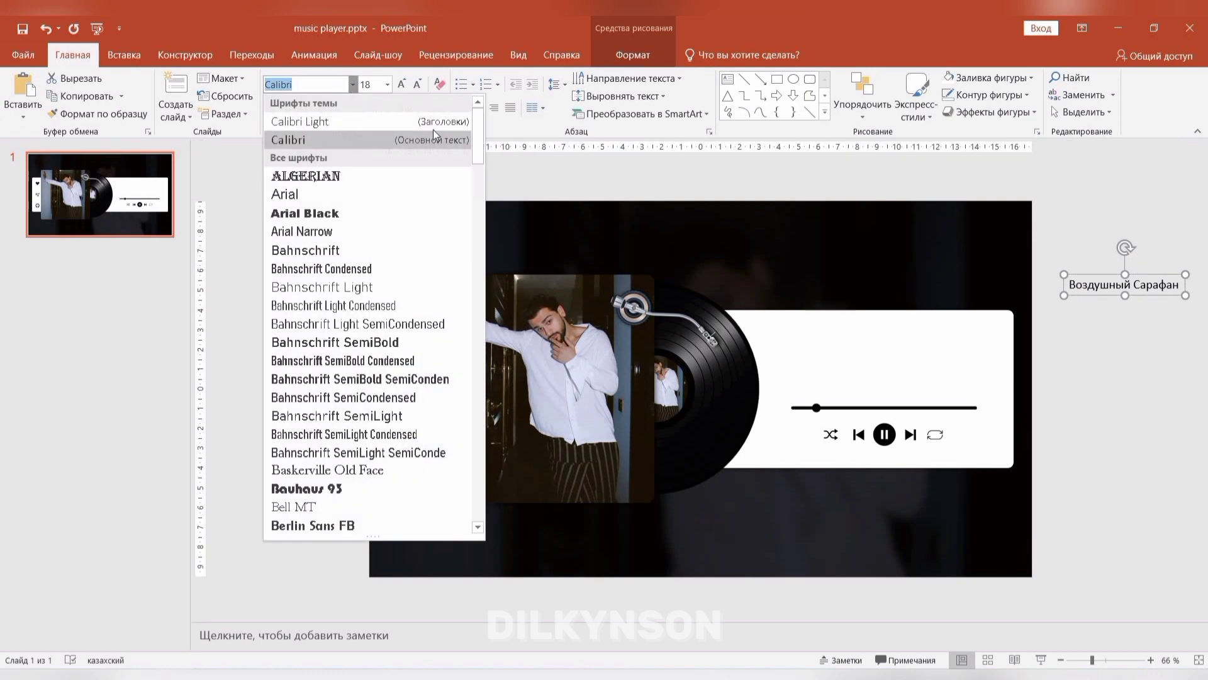
scroll(473, 192, "down", 10)
scroll(472, 189, "up", 2)
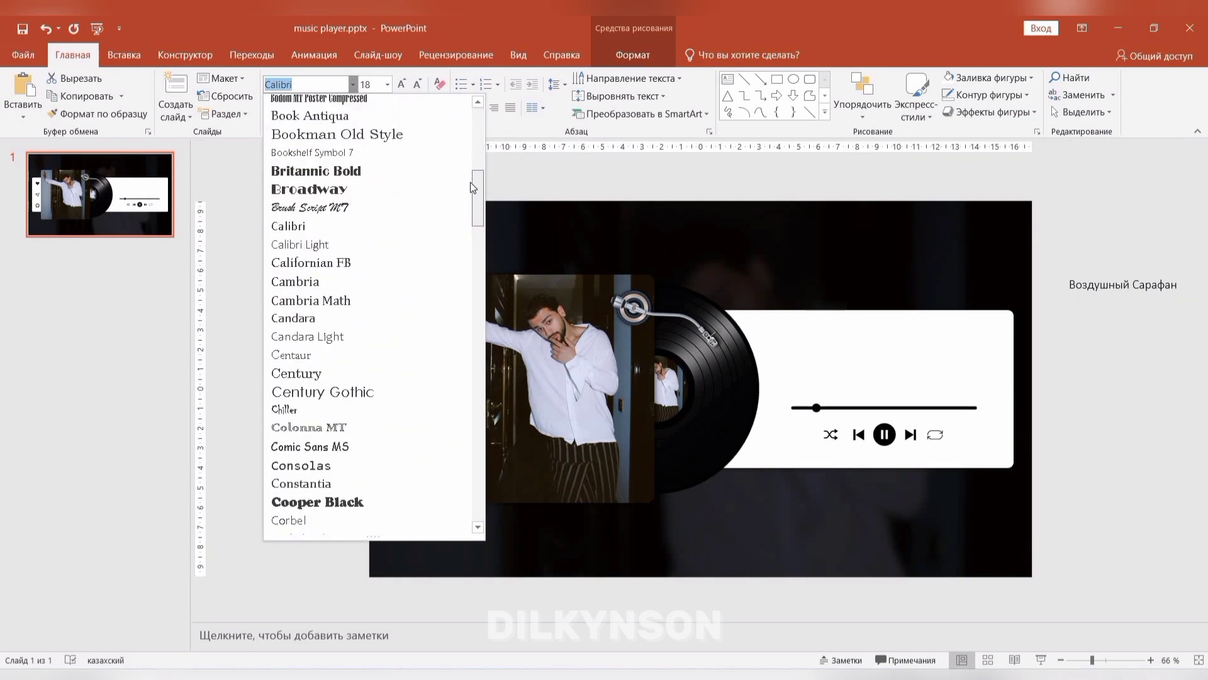
scroll(469, 206, "down", 5)
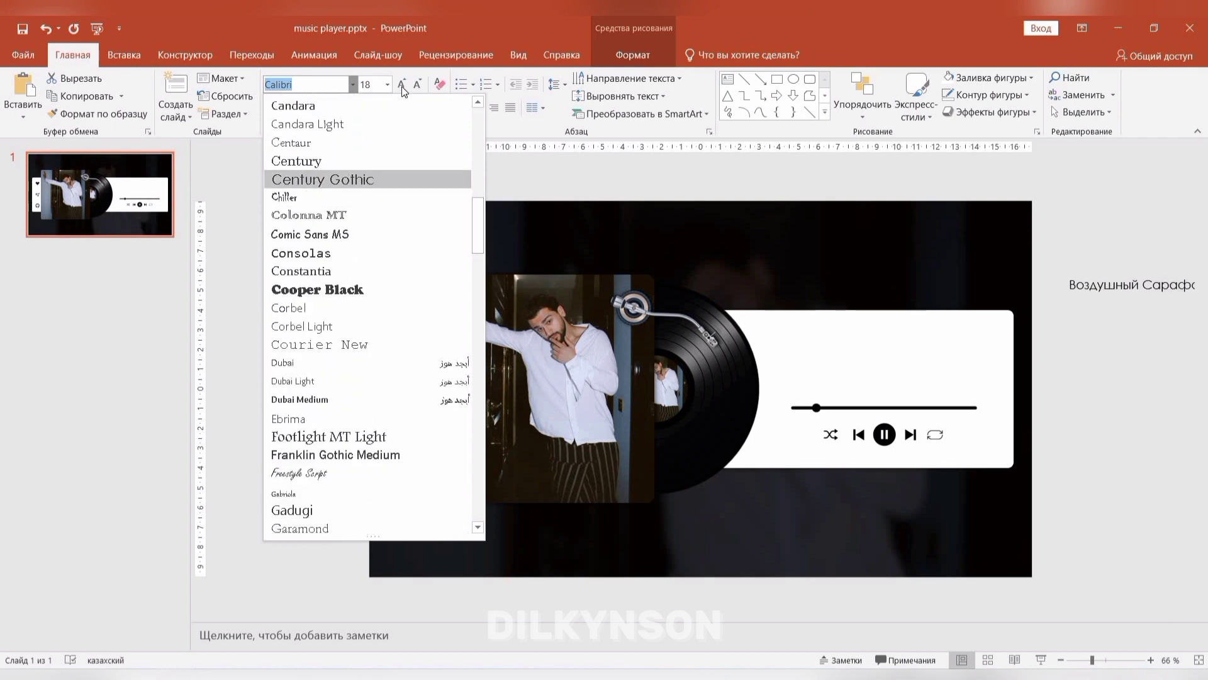
left_click(323, 181)
left_click(269, 108)
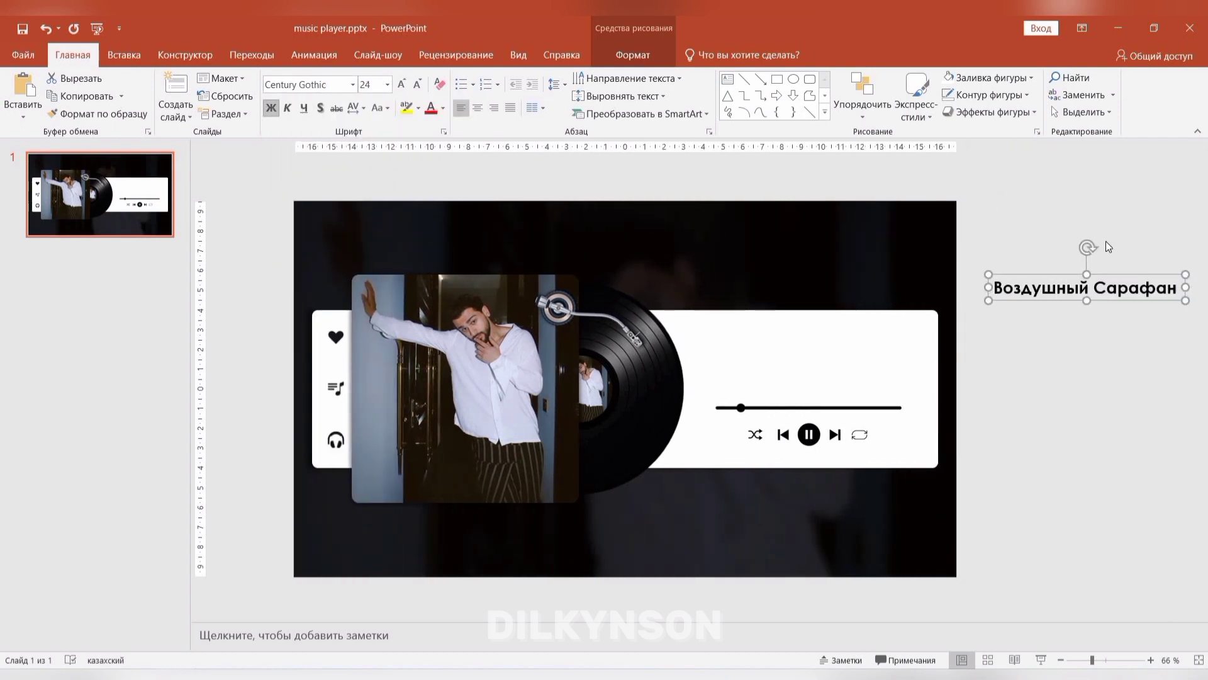
left_click_drag(852, 334, 849, 336)
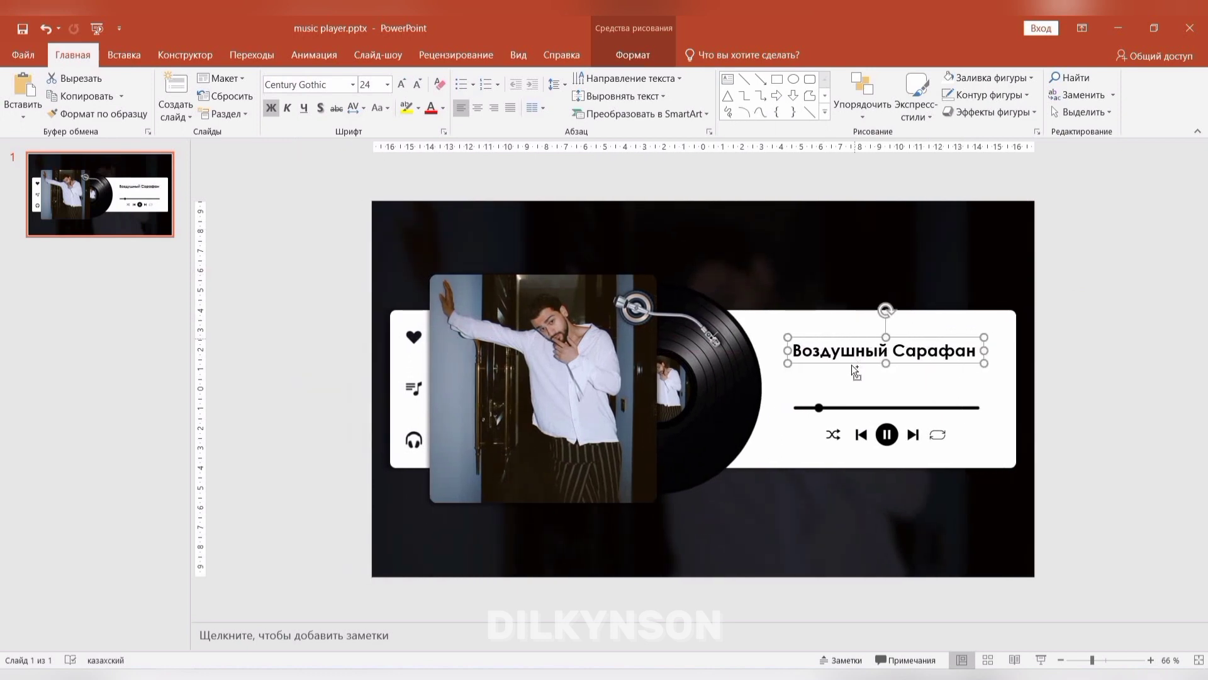
Step: Duplicate the title box below itself, retype it as JONY, remove bold, and shrink it to 18 pt
left_click_drag(851, 364, 852, 391)
triple_click(828, 378)
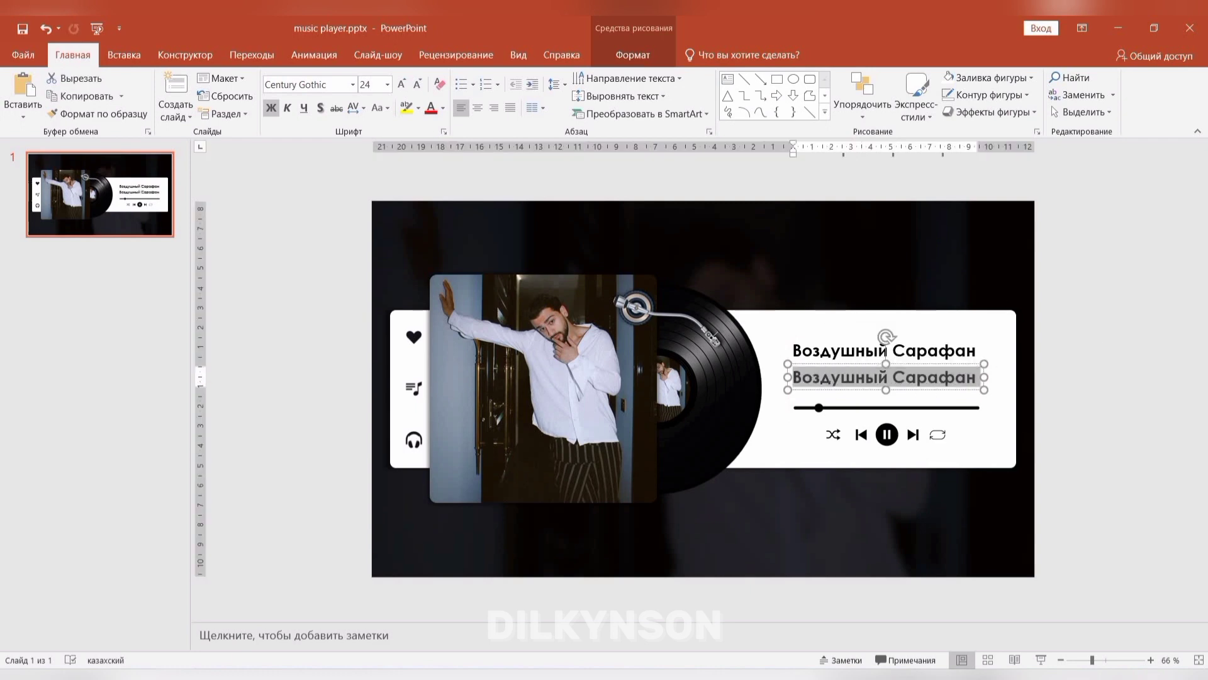
type("о")
key("BackSpace")
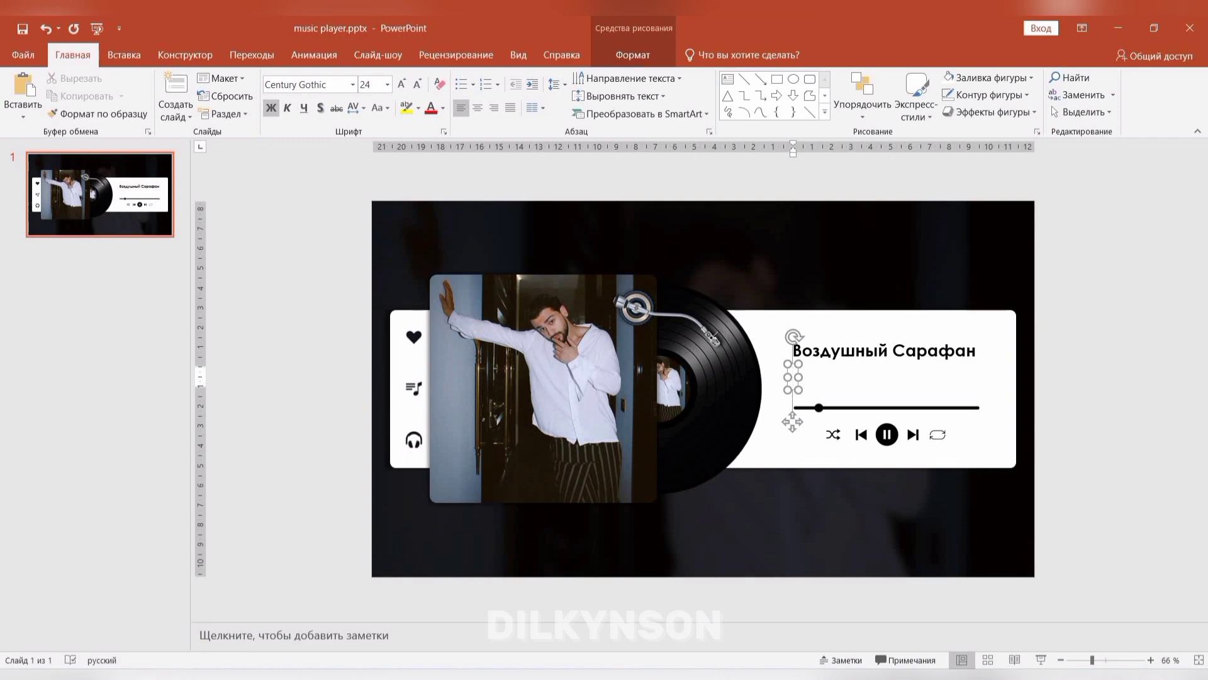
type("JONY")
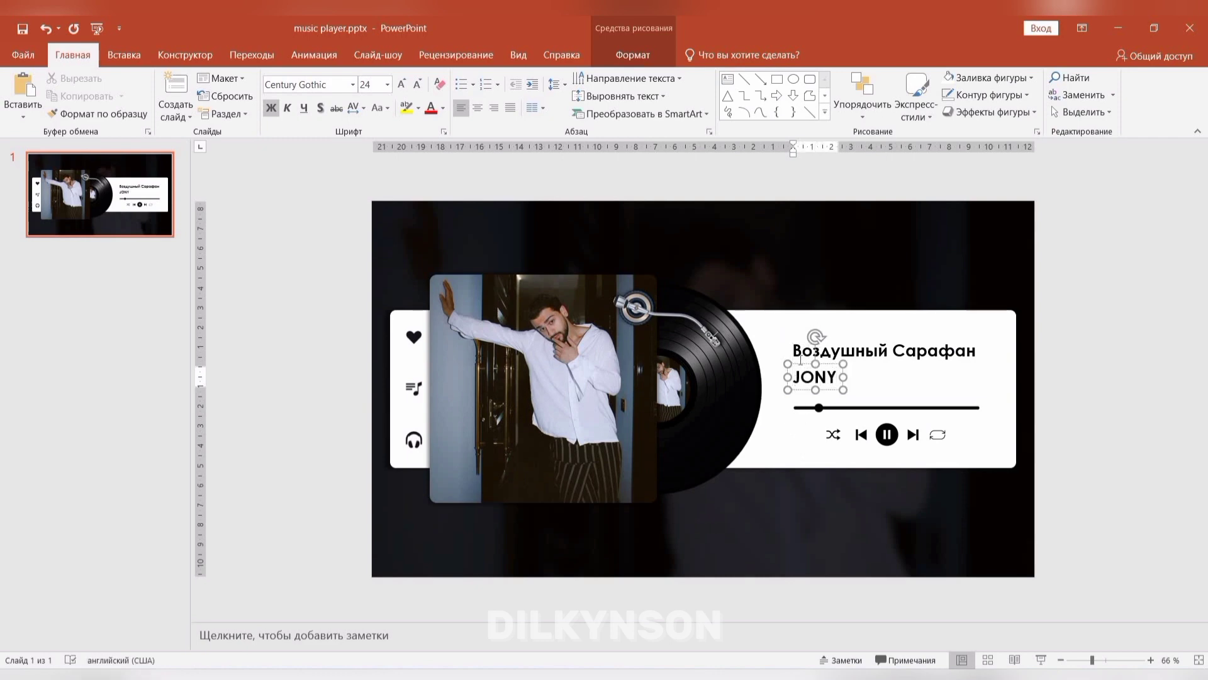
key("Escape")
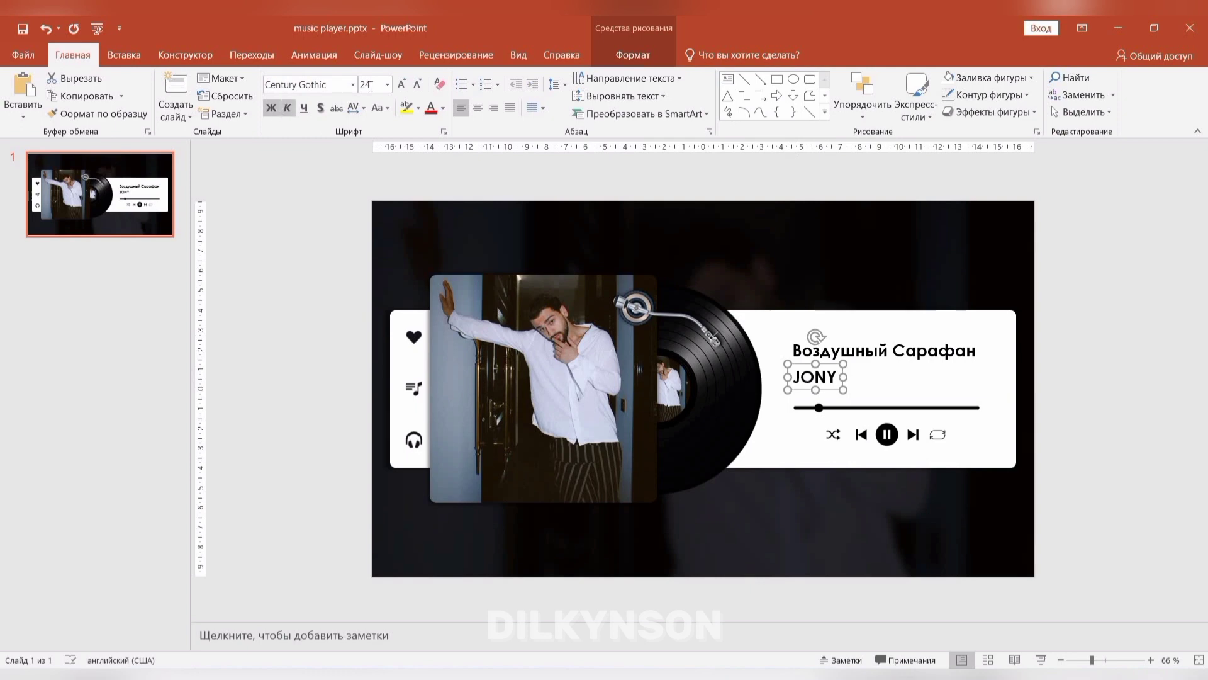
key("ctrl+b")
left_click(413, 84)
left_click(413, 84)
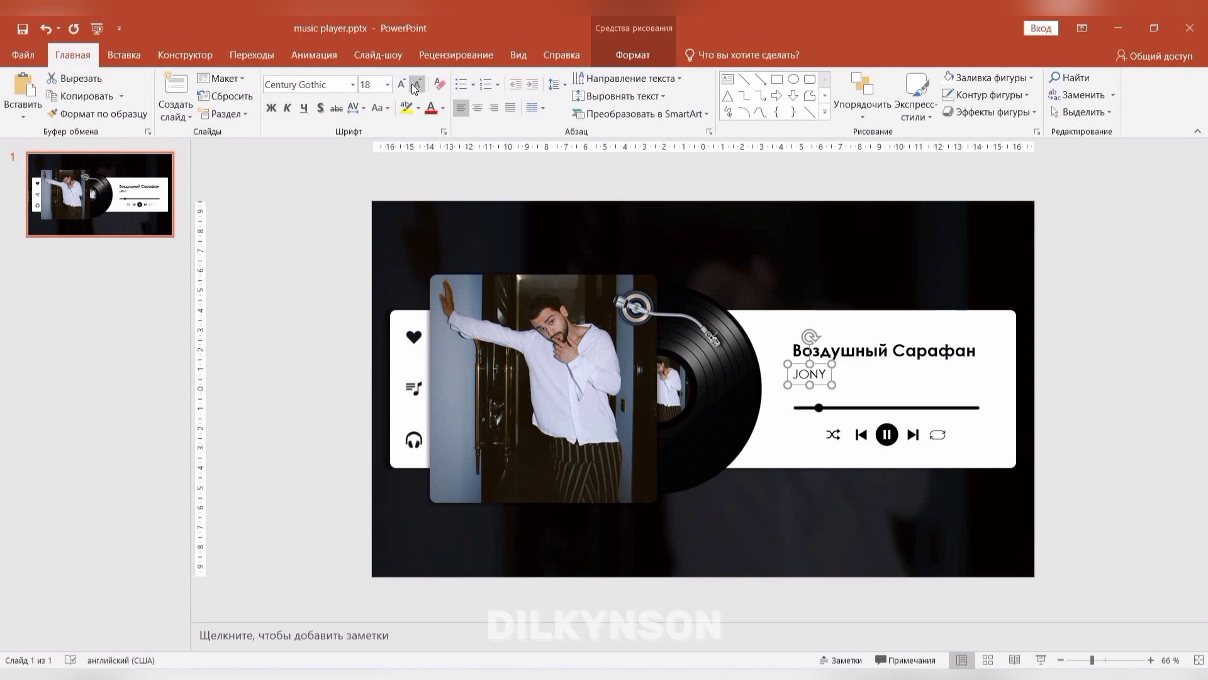
Step: Move the JONY box directly under the song title, left-aligned with the title's edge
left_click(798, 387)
left_click(804, 382)
left_click_drag(804, 382, 804, 382)
left_click(848, 349)
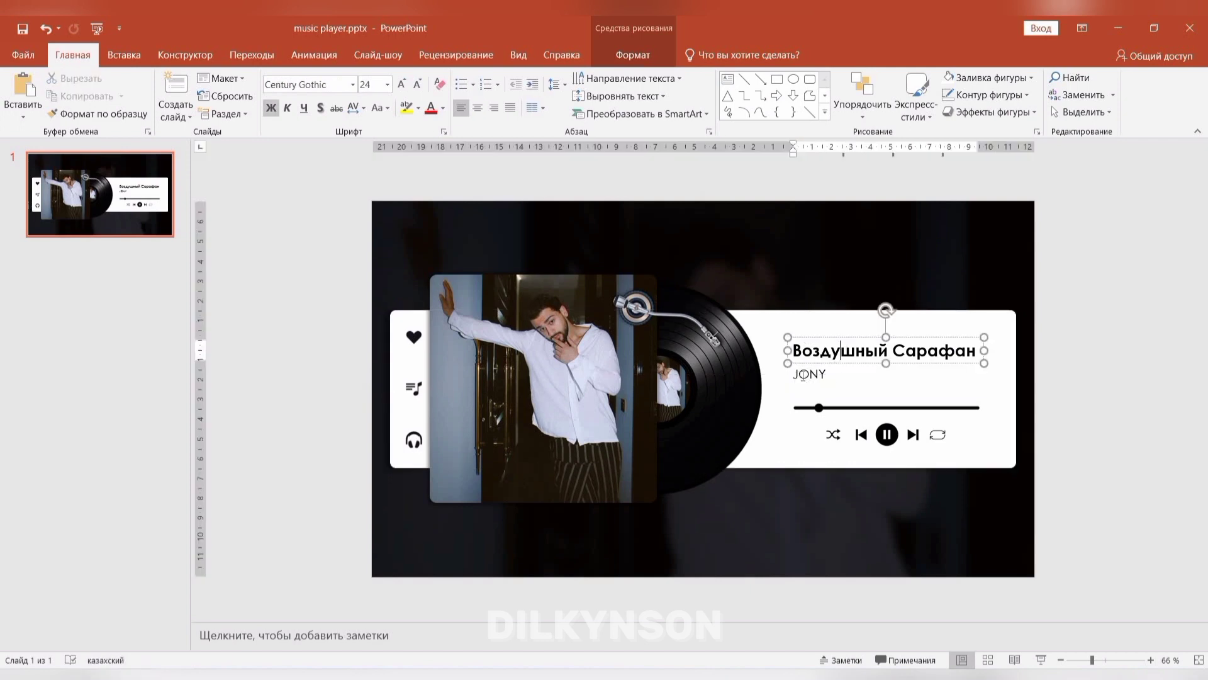
left_click(1150, 659)
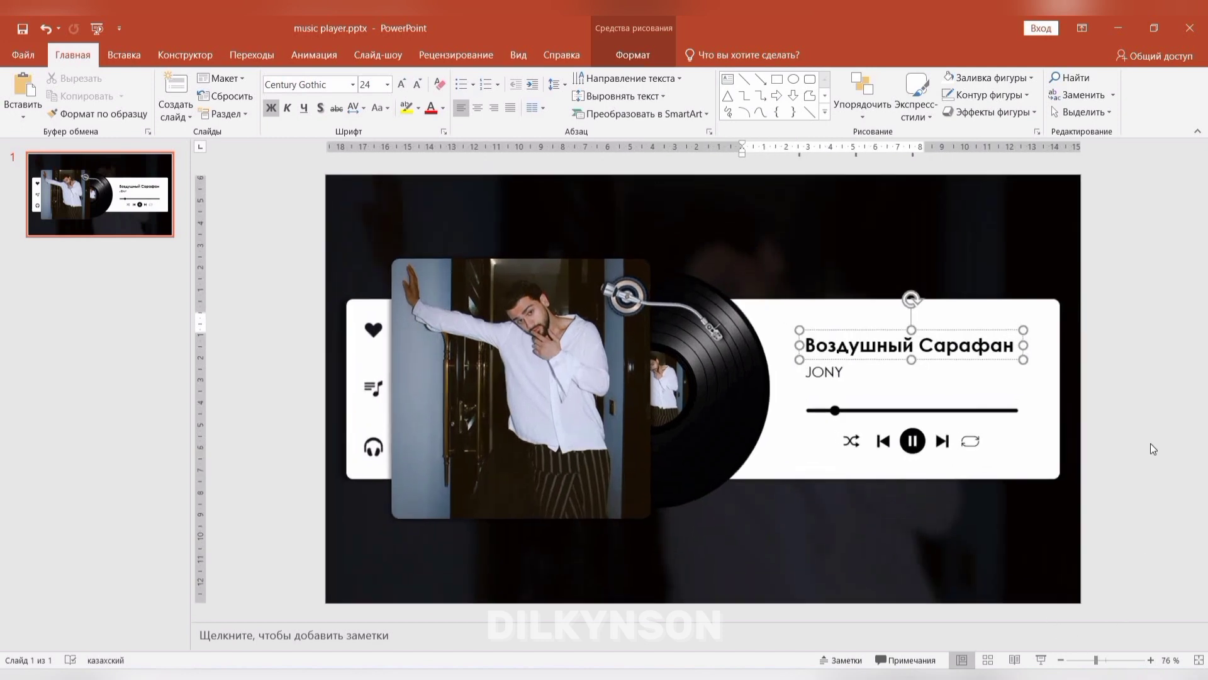
left_click(826, 371)
left_click_drag(835, 360, 872, 335)
left_click(872, 331, "shift")
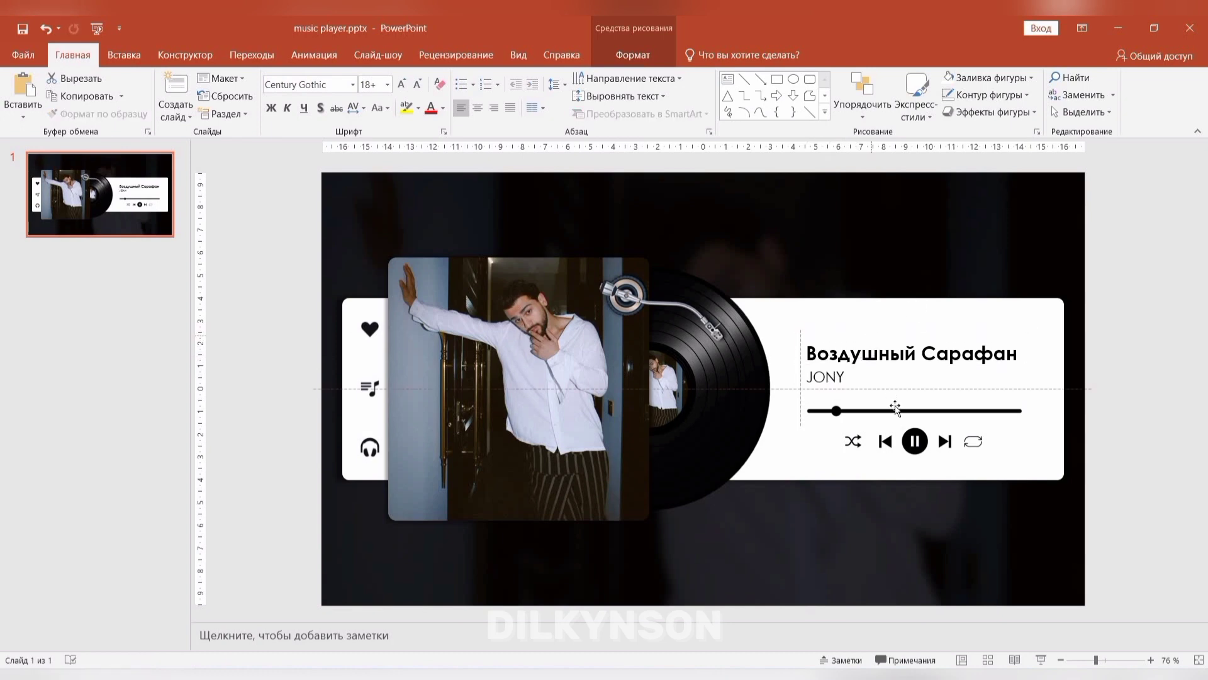
left_click(1142, 319)
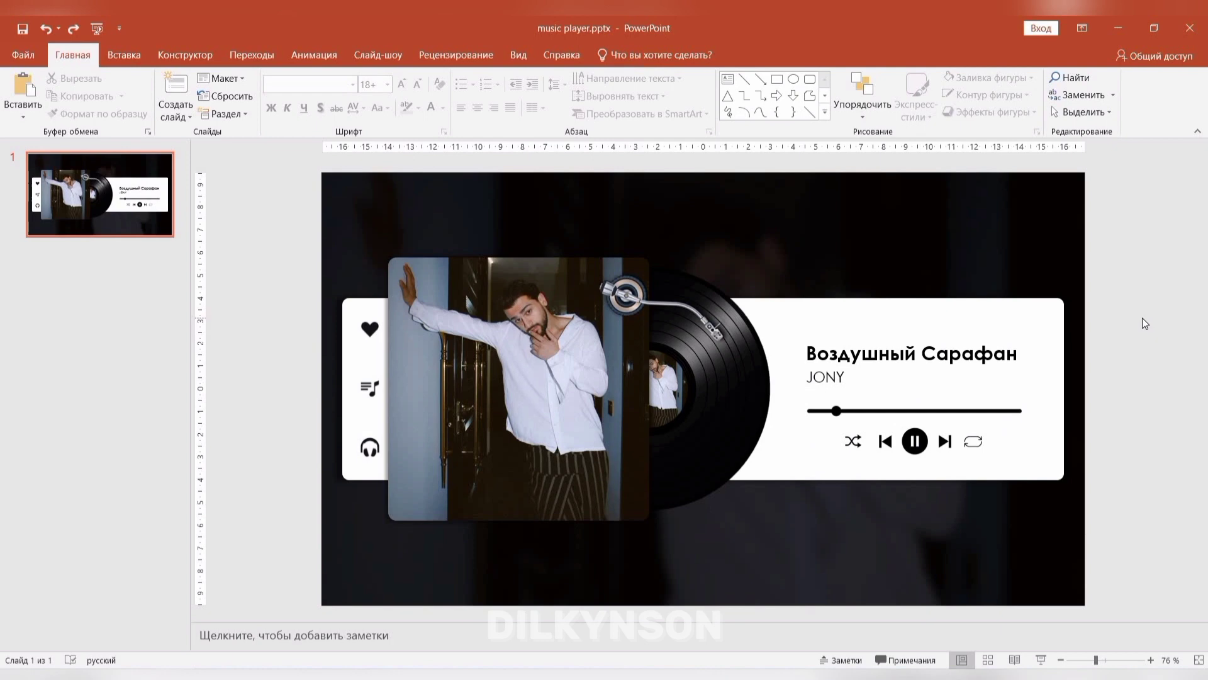
Step: Apply the Вращение spin animation to the vinyl record with a 07,00 duration and preview it
left_click(705, 405)
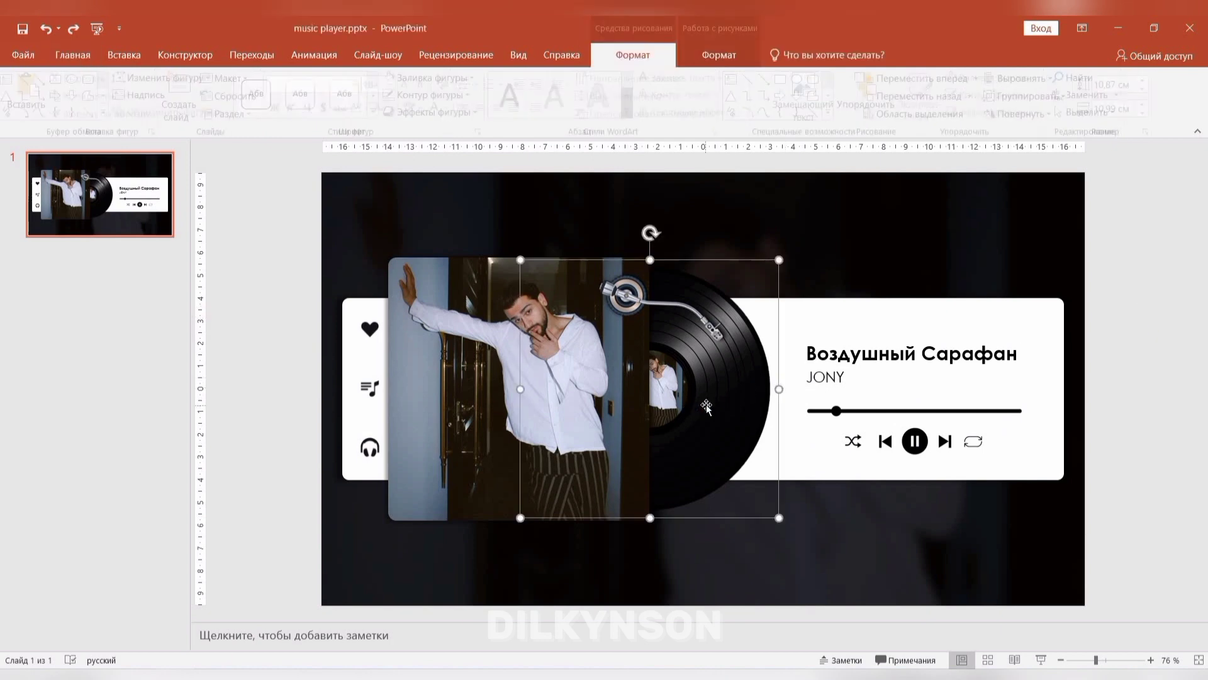
left_click(333, 62)
left_click(651, 115)
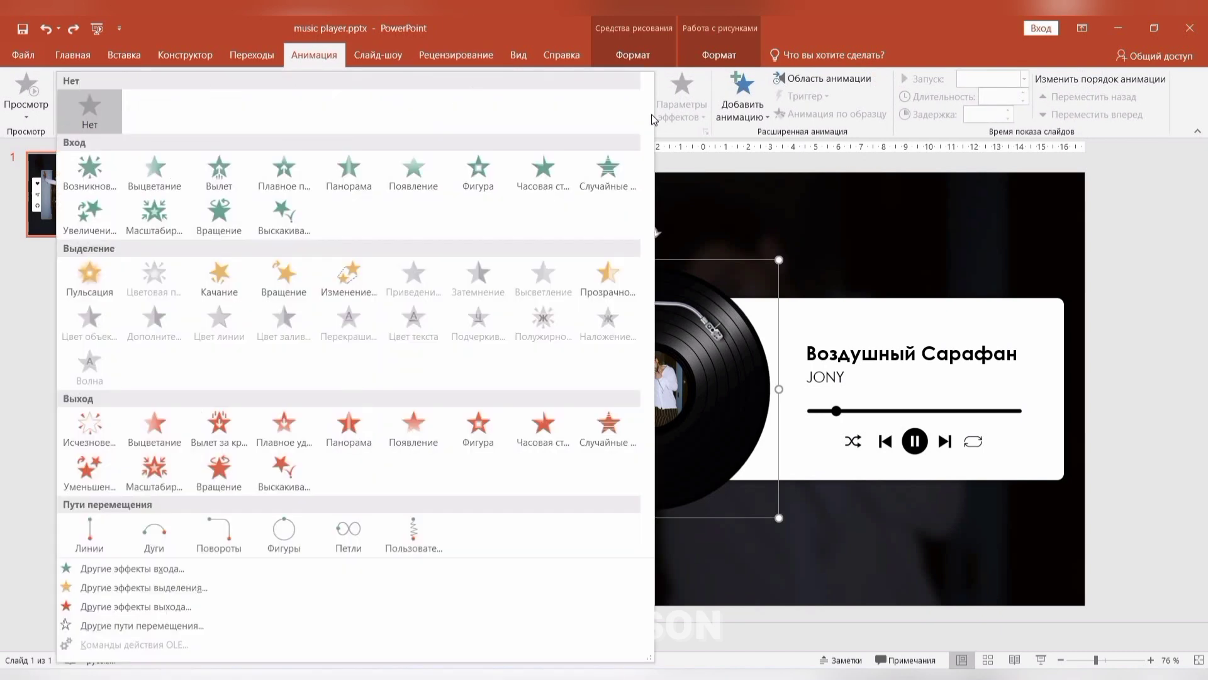
left_click(289, 286)
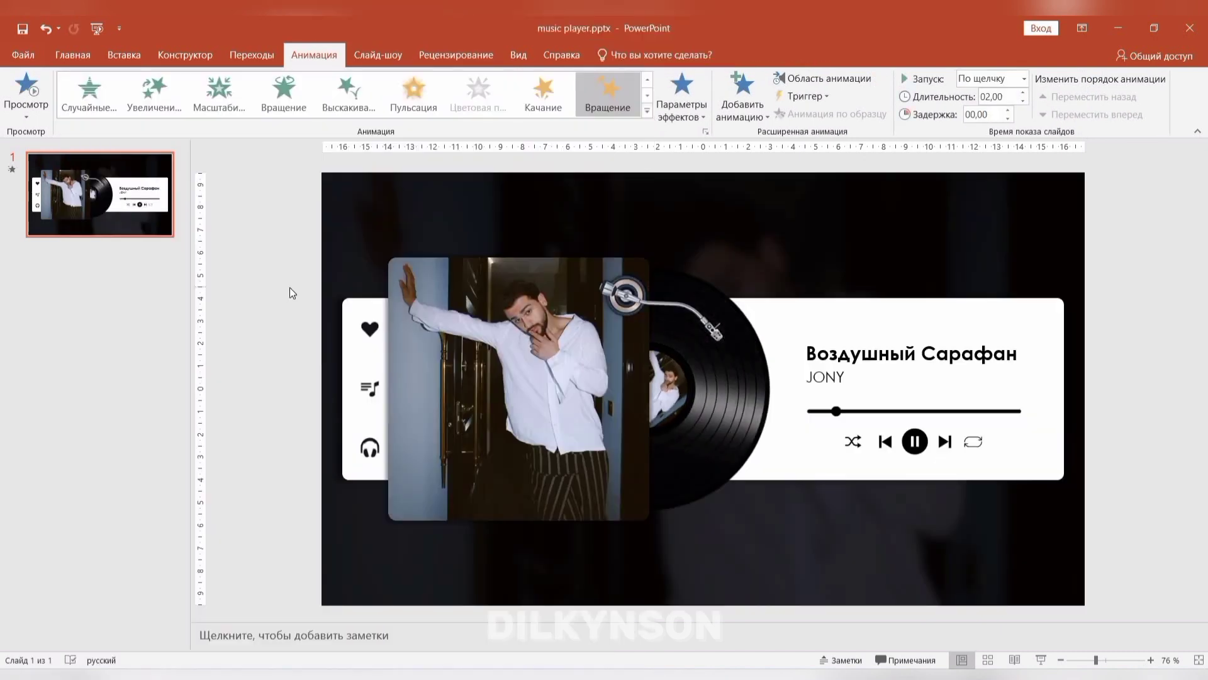
left_click(1015, 96)
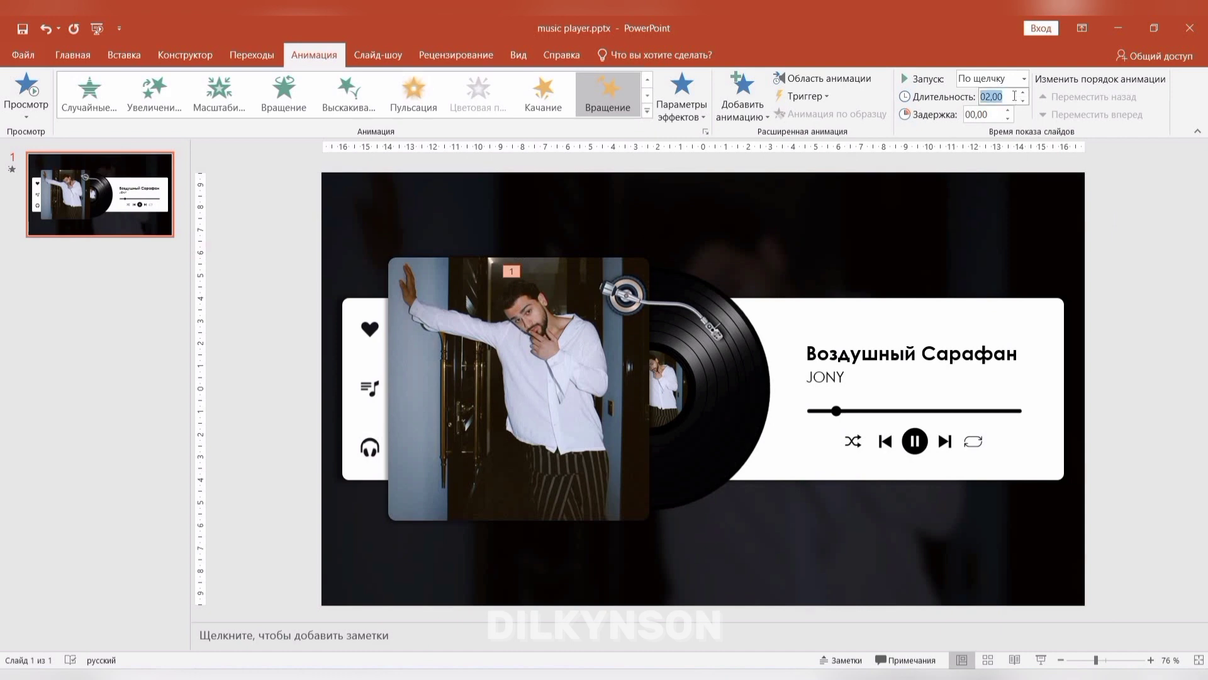
left_click(436, 165)
left_click(40, 81)
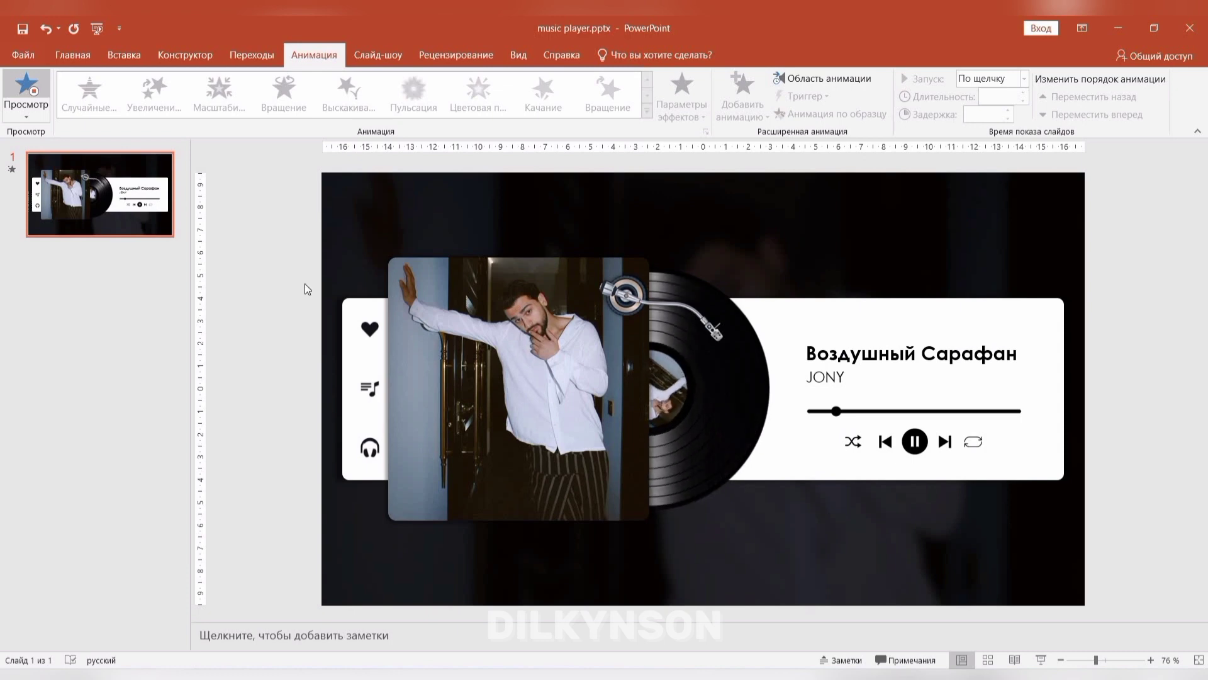
Step: Set the vinyl's spin to start With Previous, then run the slide show from the beginning
left_click(723, 394)
left_click(985, 83)
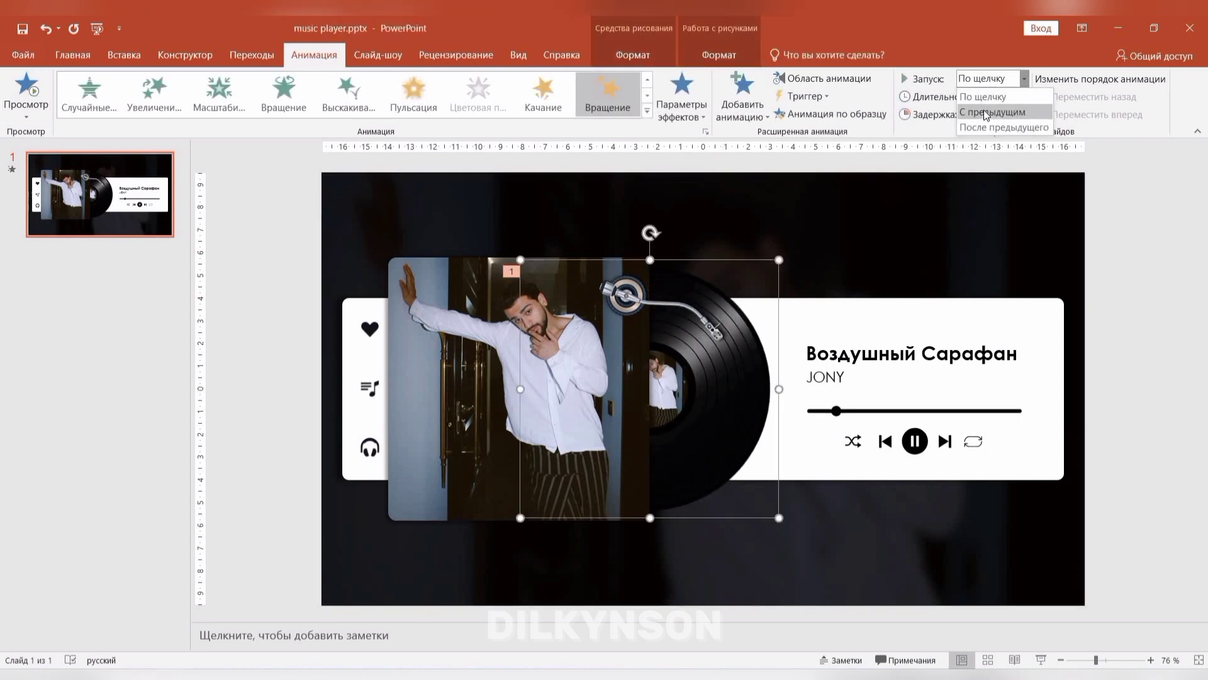
left_click(985, 112)
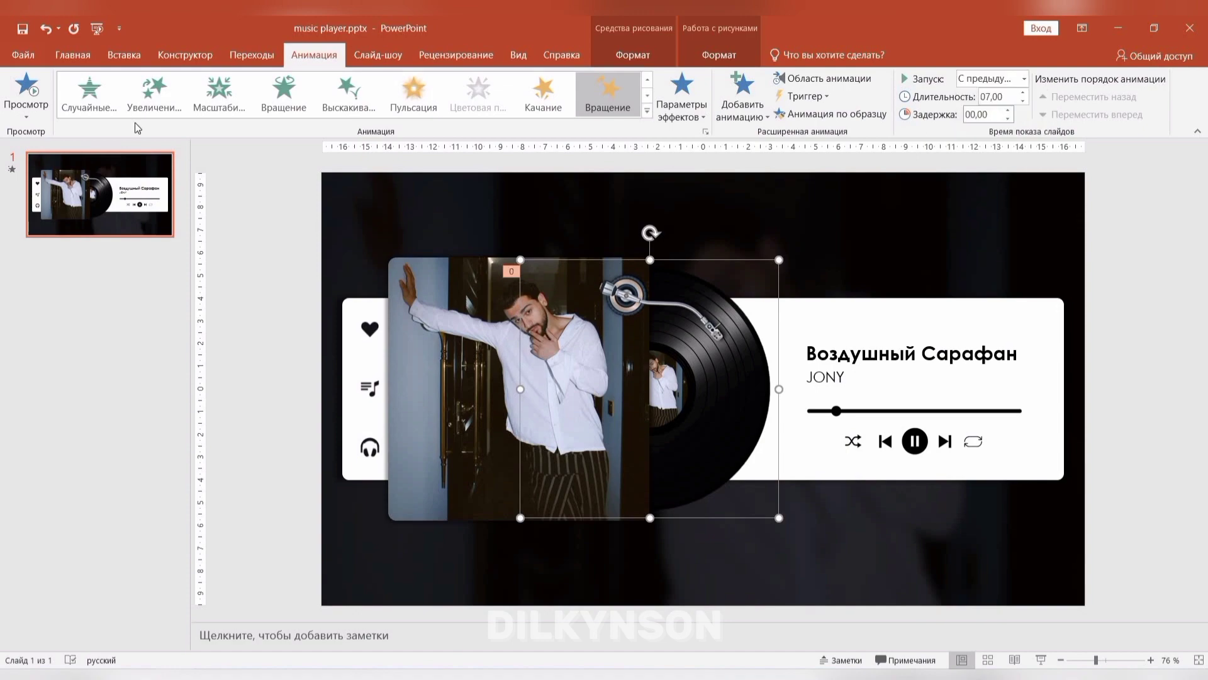
left_click(96, 28)
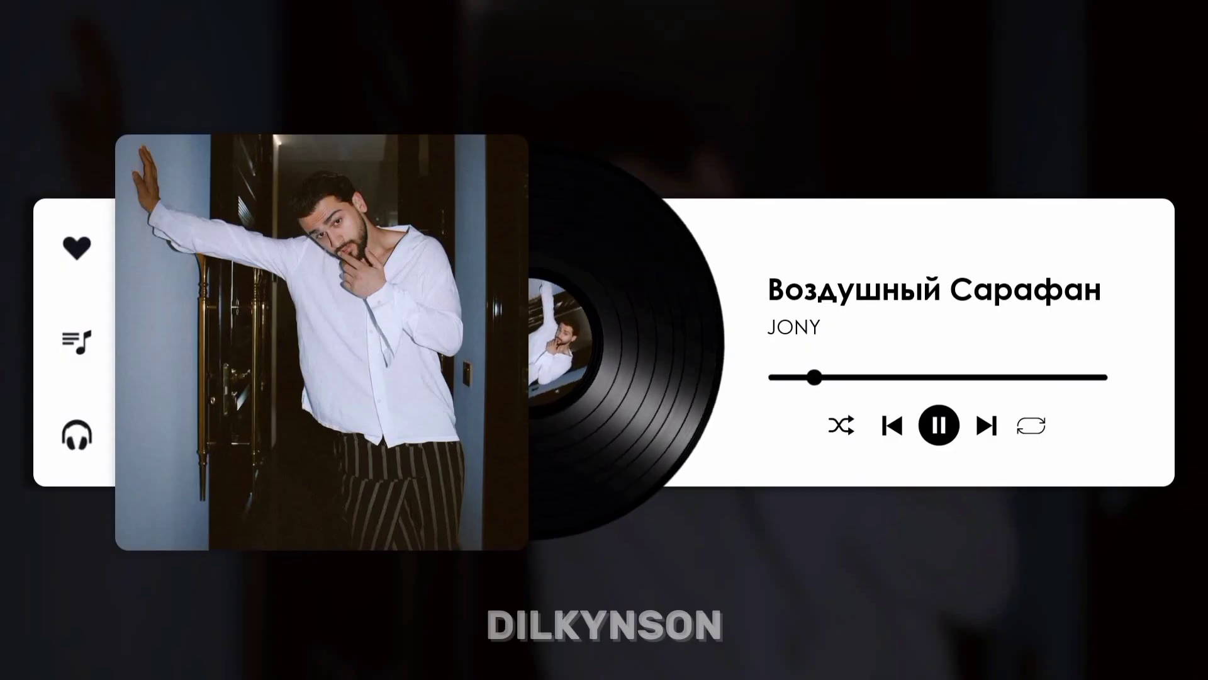